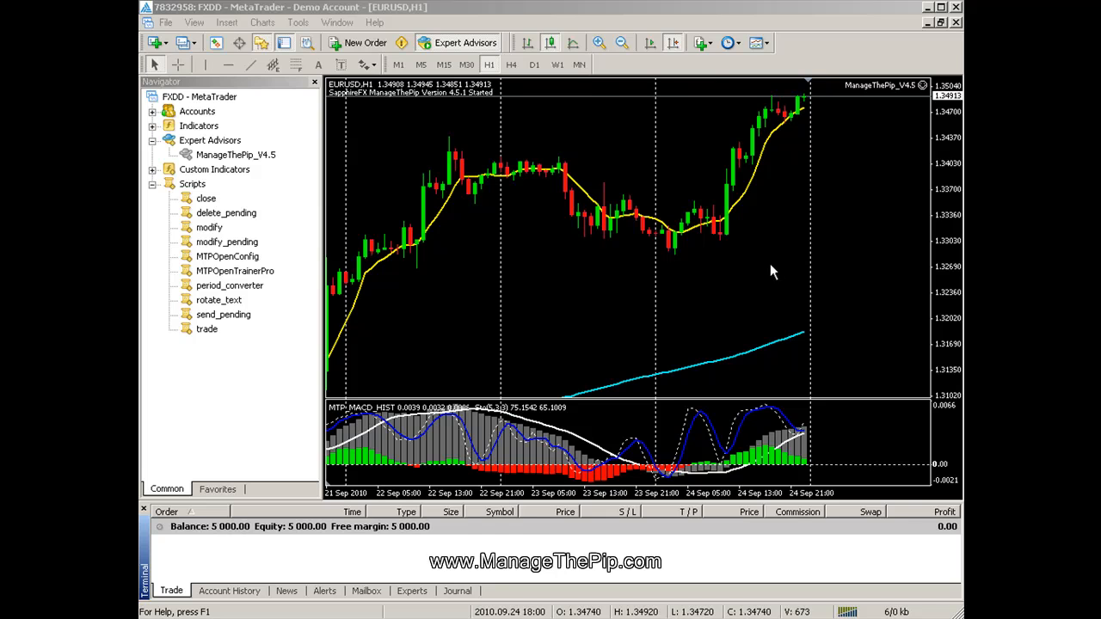
# Step: Launch the MTPOpenConfig script, narrow the folder tree and select the default.set profile in the presets folder
pyautogui.click(244, 258)
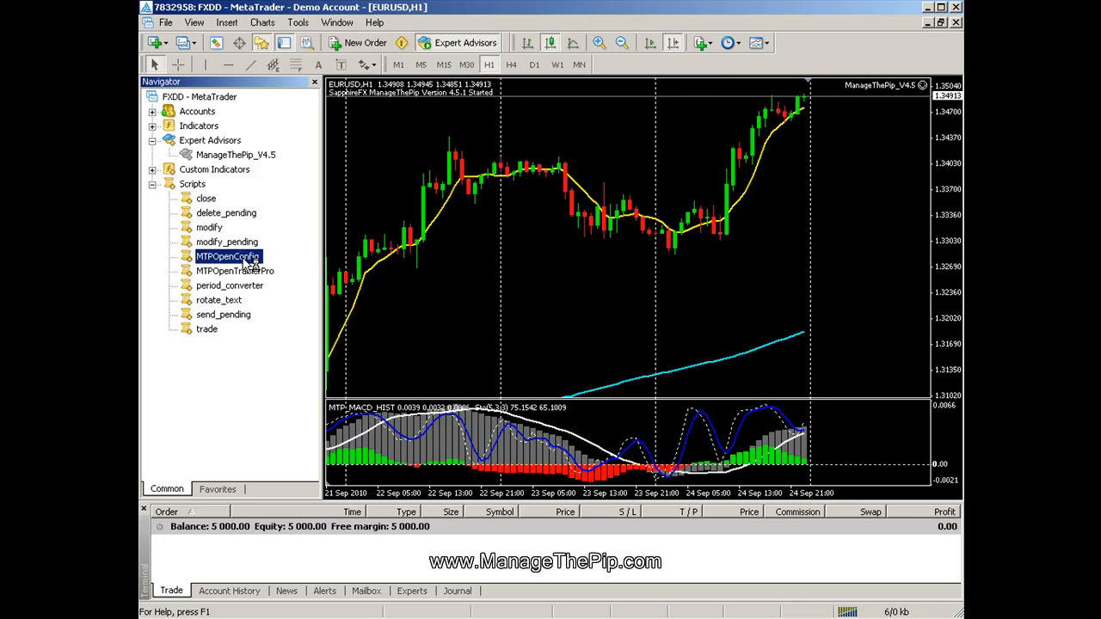
pyautogui.doubleClick(246, 260)
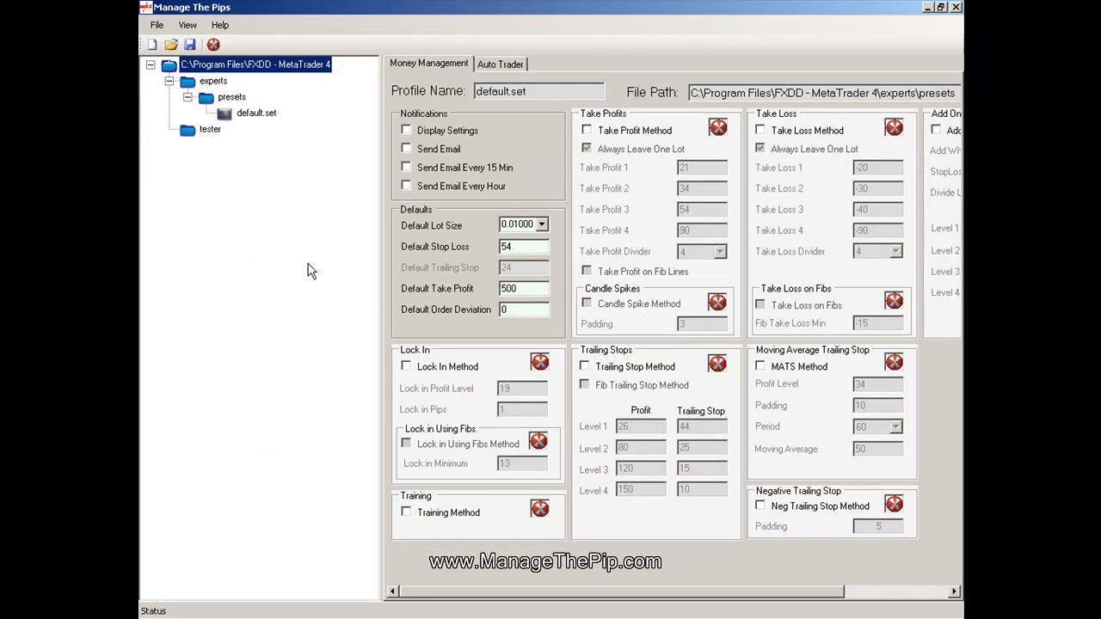
pyautogui.moveTo(378, 299); pyautogui.dragTo(272, 298)
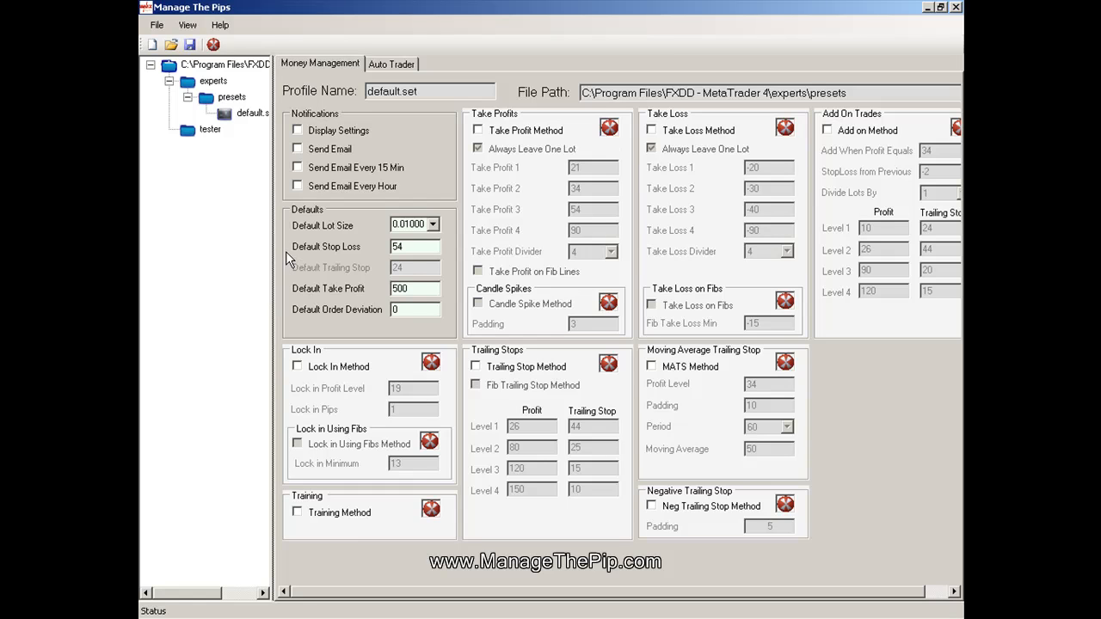
pyautogui.click(223, 111)
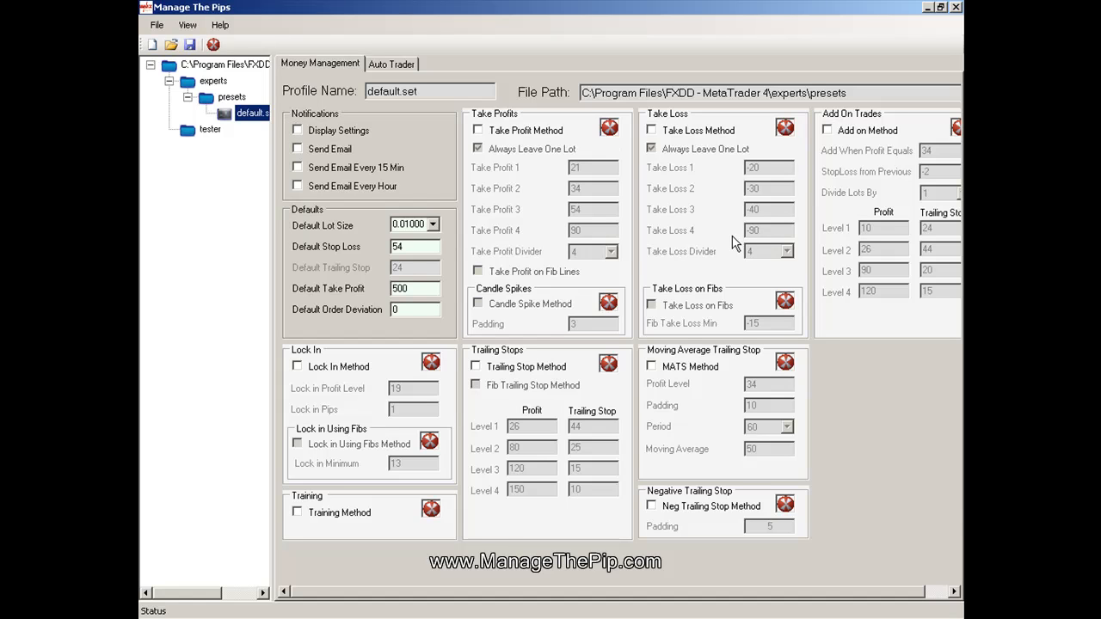
# Step: Try the Take Profit Method with Take Profit on Fib Lines in the default.set profile, and switch both off again
pyautogui.moveTo(413, 247); pyautogui.dragTo(390, 245)
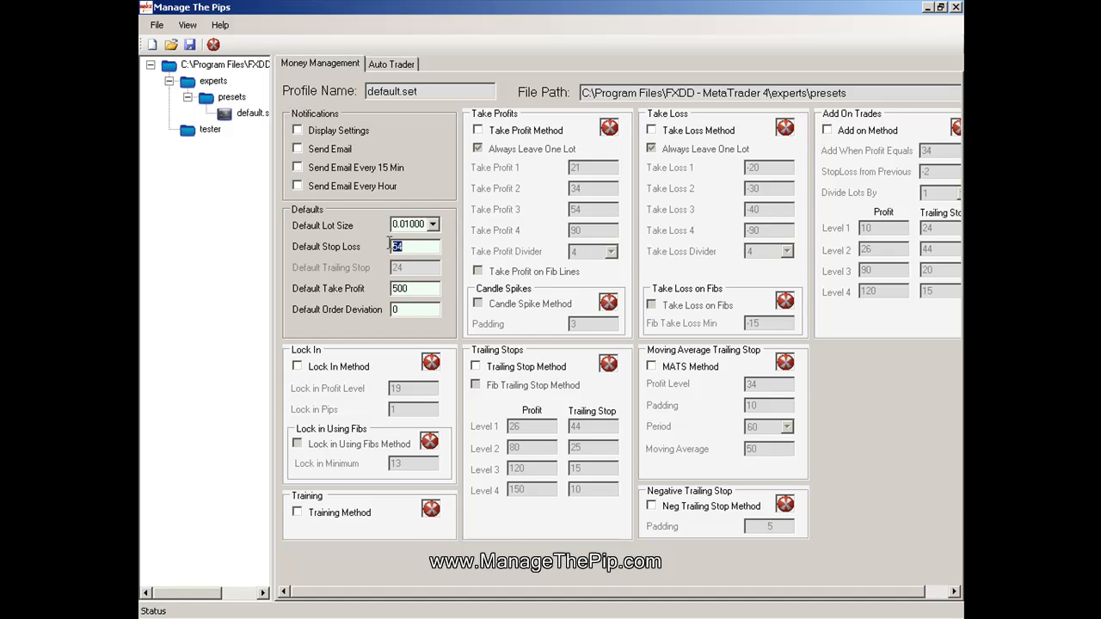
pyautogui.moveTo(417, 288); pyautogui.dragTo(387, 288)
pyautogui.click(478, 131)
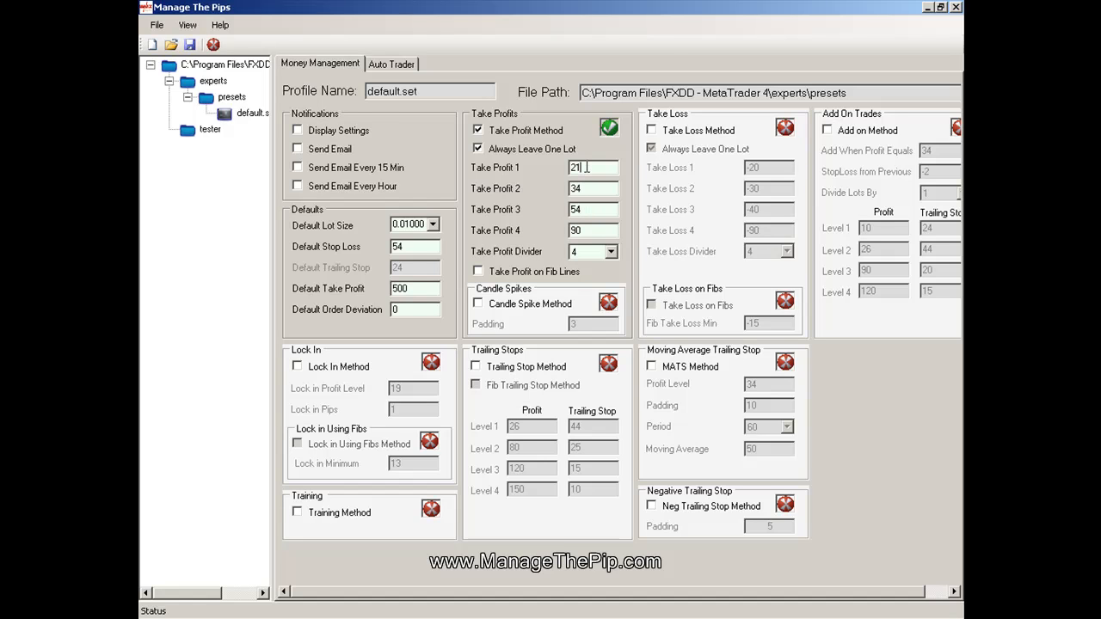
pyautogui.click(480, 272)
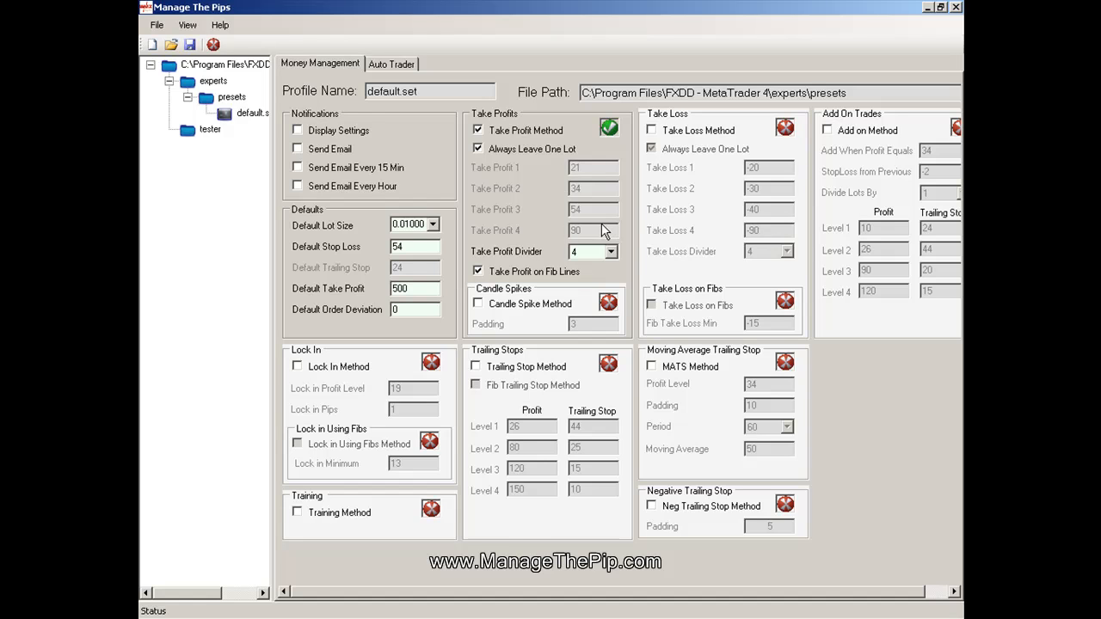
pyautogui.click(478, 271)
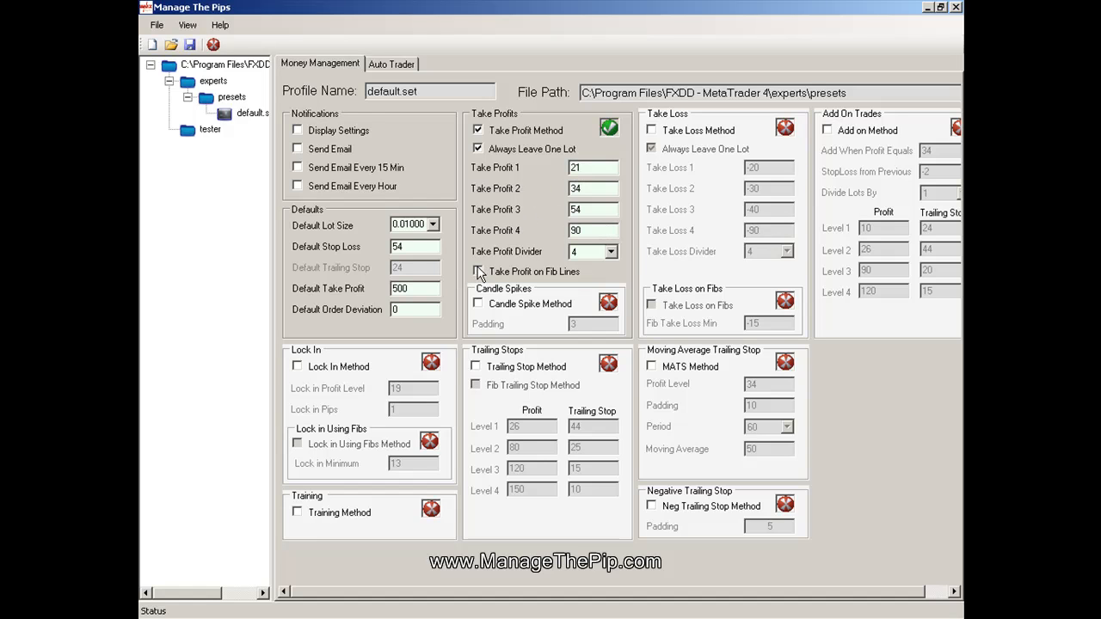
pyautogui.click(477, 130)
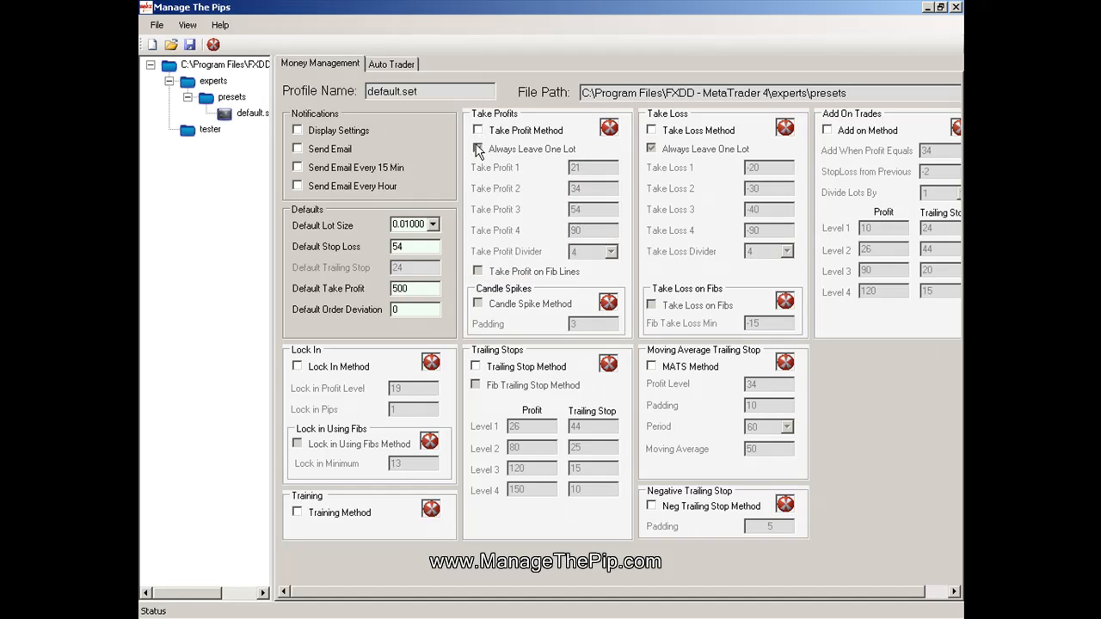
# Step: Create a new profile named test in the presets folder and save it
pyautogui.click(226, 98)
pyautogui.rightClick(223, 104)
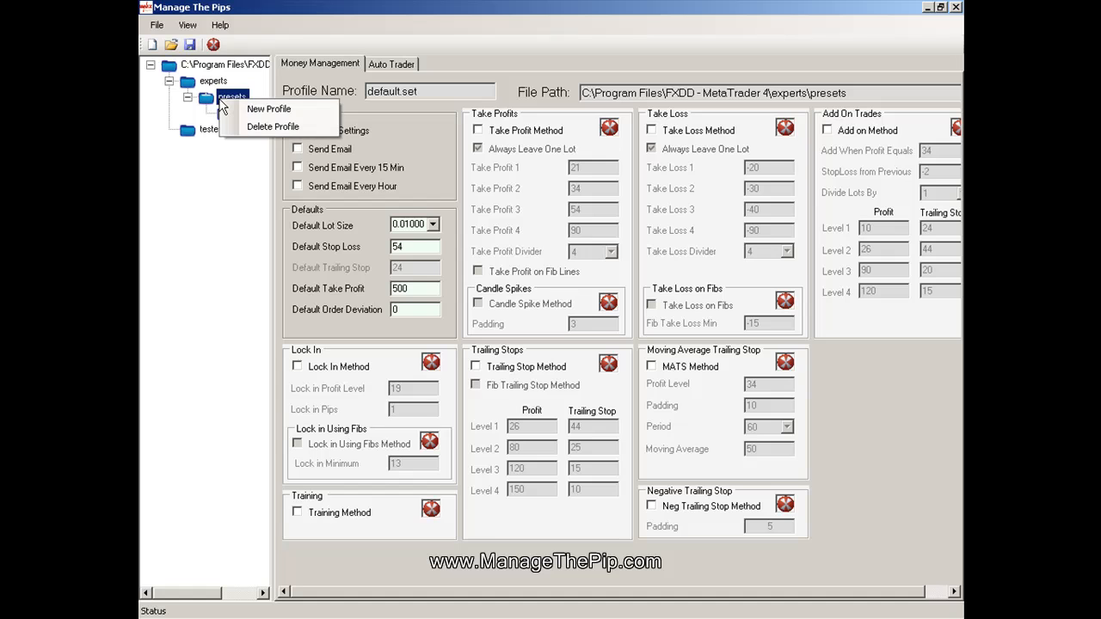
pyautogui.click(295, 110)
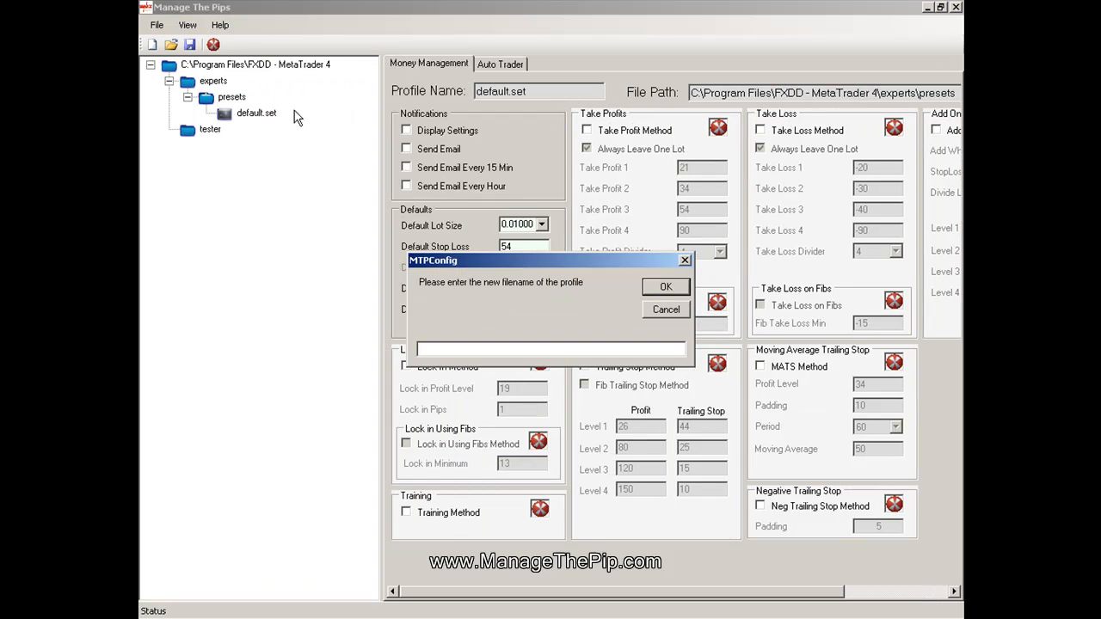
pyautogui.write('test')
pyautogui.click(647, 291)
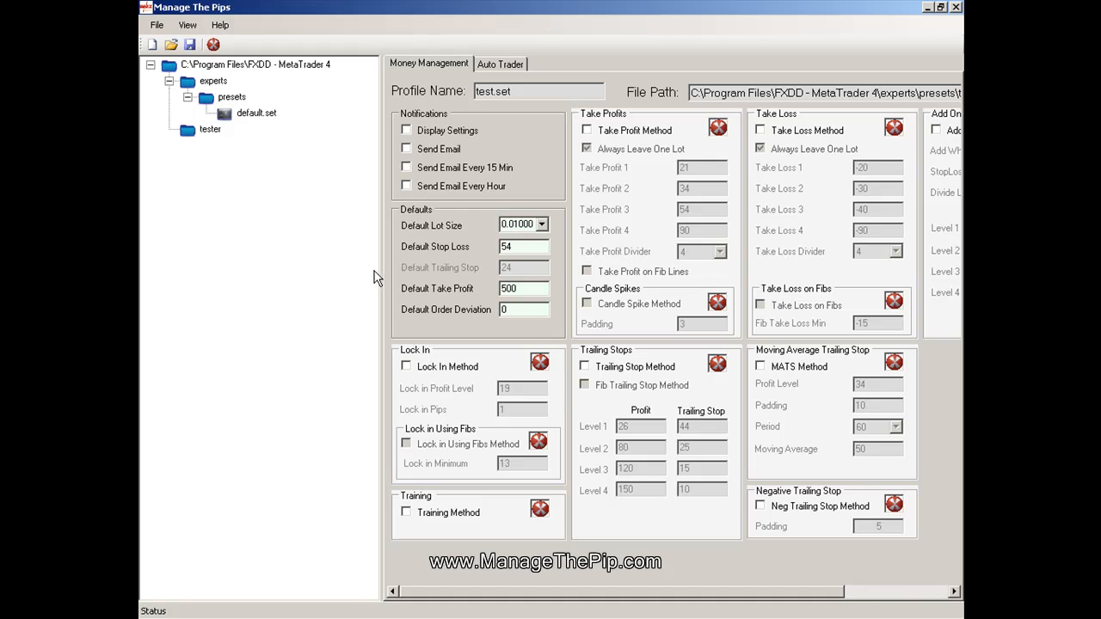
pyautogui.moveTo(381, 270); pyautogui.dragTo(299, 274)
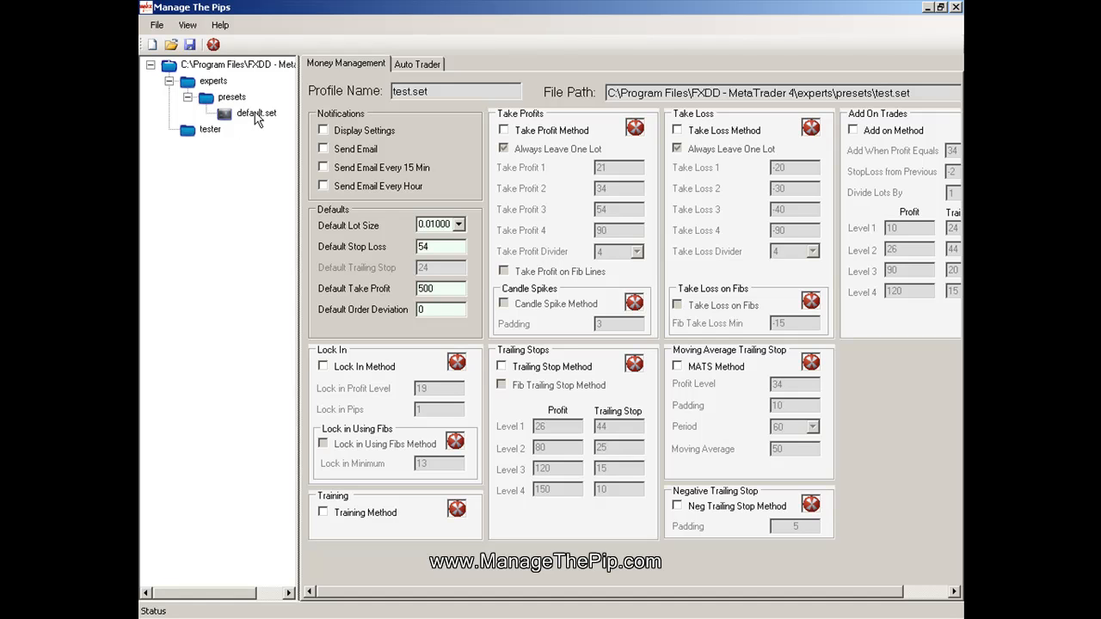
pyautogui.click(190, 45)
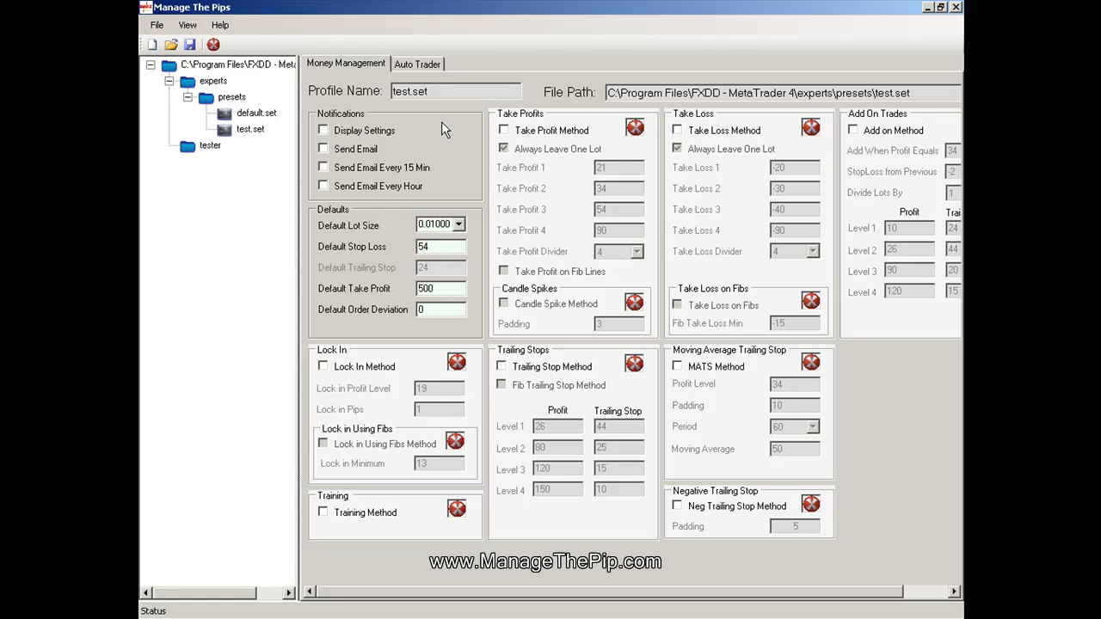
# Step: Enable the Take Profit, Trailing Stop and Lock In methods in the test profile and save it
pyautogui.click(504, 130)
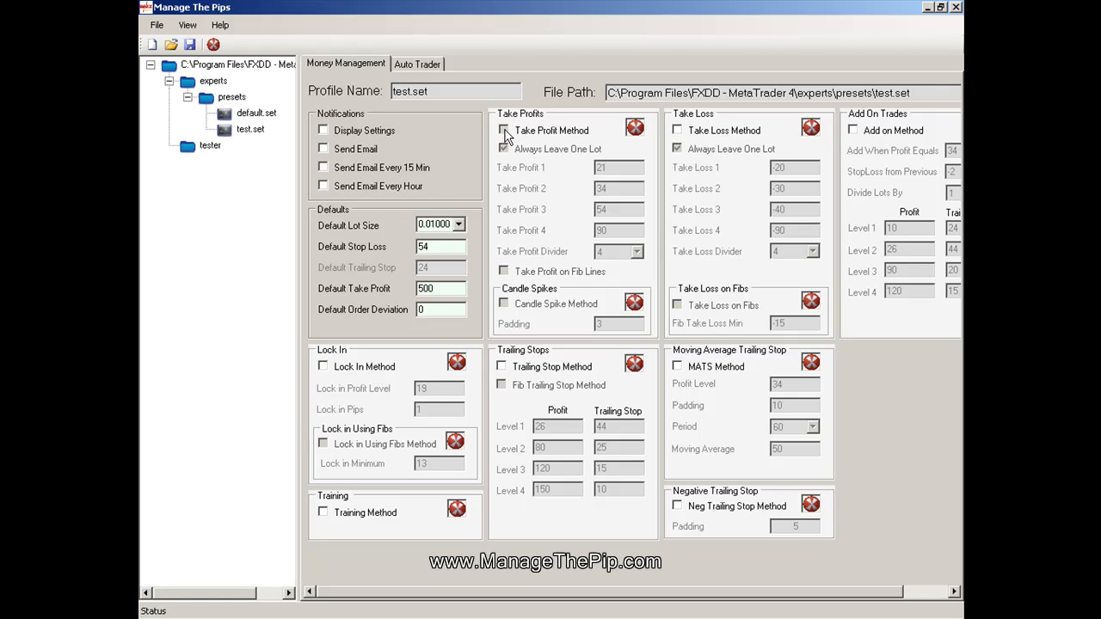
pyautogui.click(501, 366)
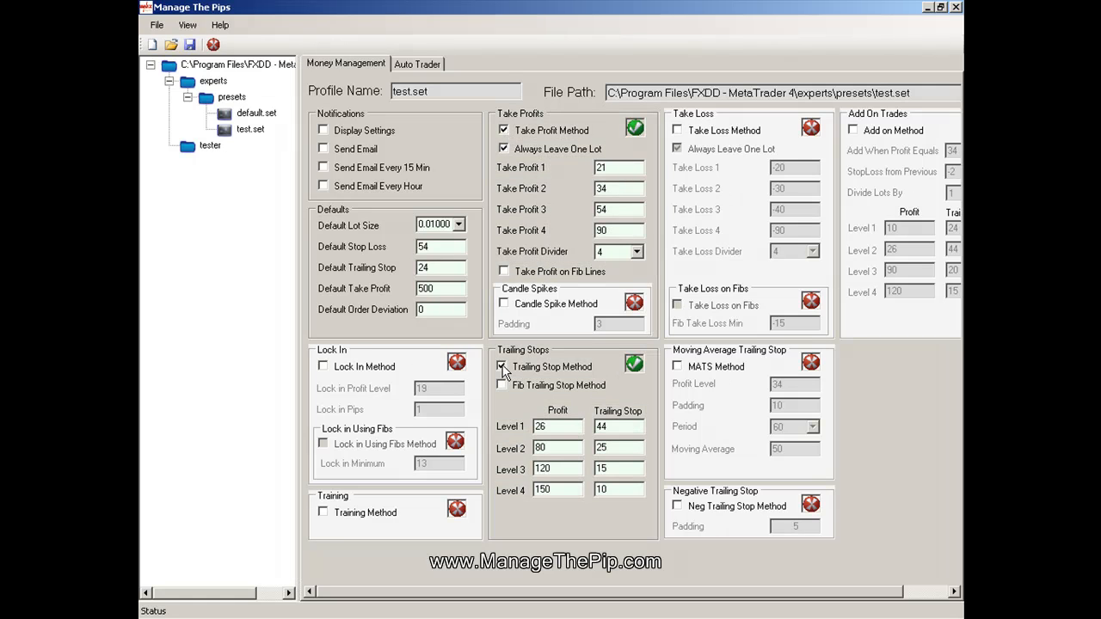
pyautogui.click(324, 368)
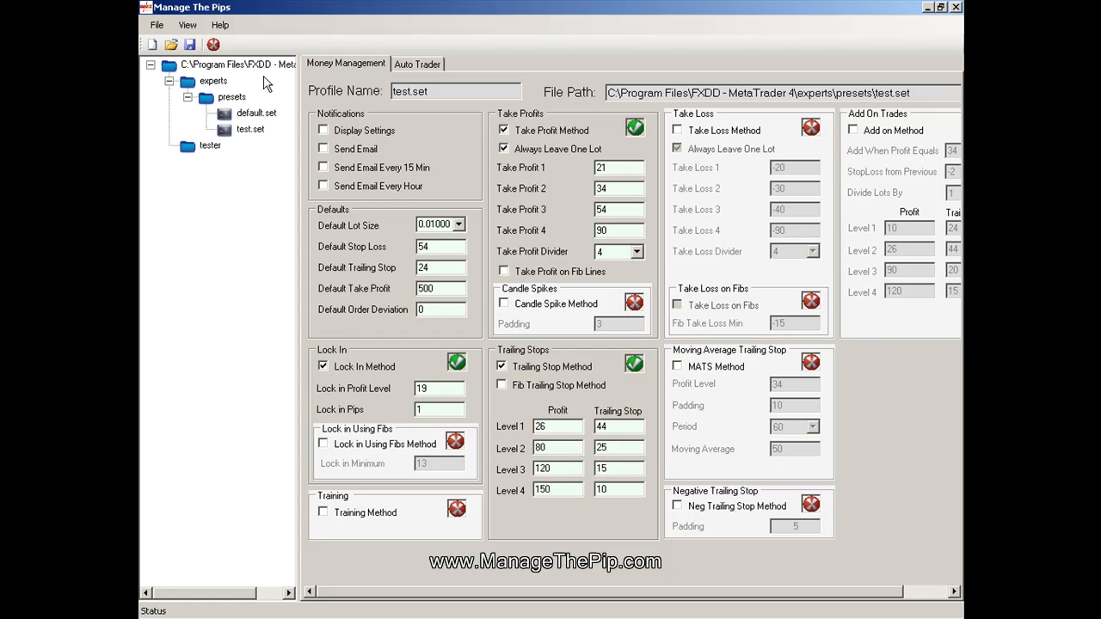
pyautogui.click(188, 46)
# Step: Compare the settings of the default.set and test.set profiles and check the presets and tester folders
pyautogui.click(250, 118)
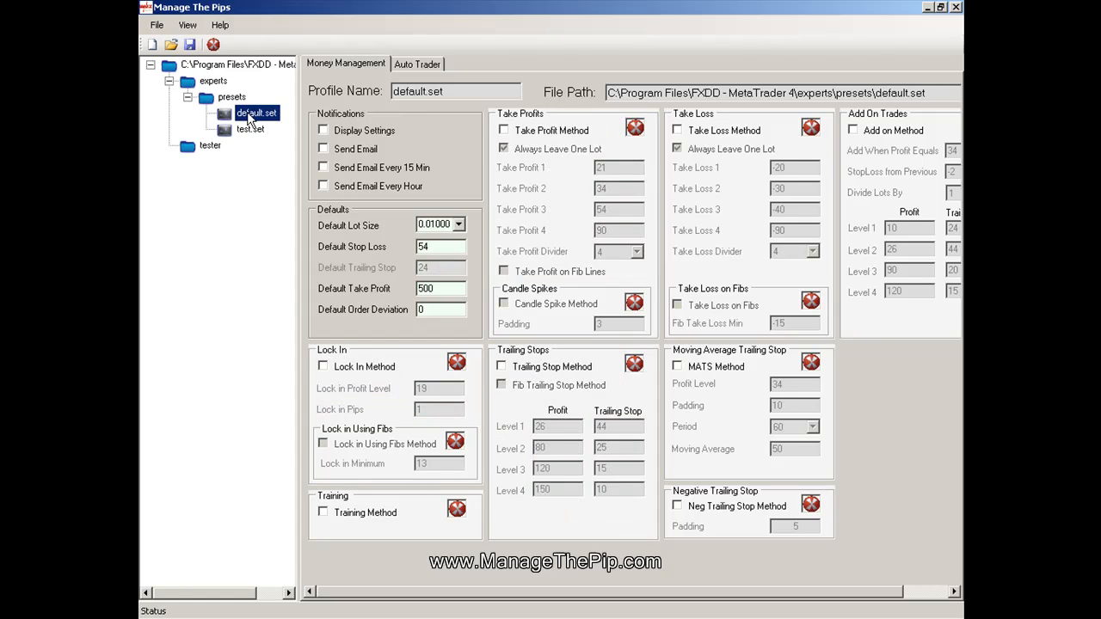
pyautogui.click(240, 129)
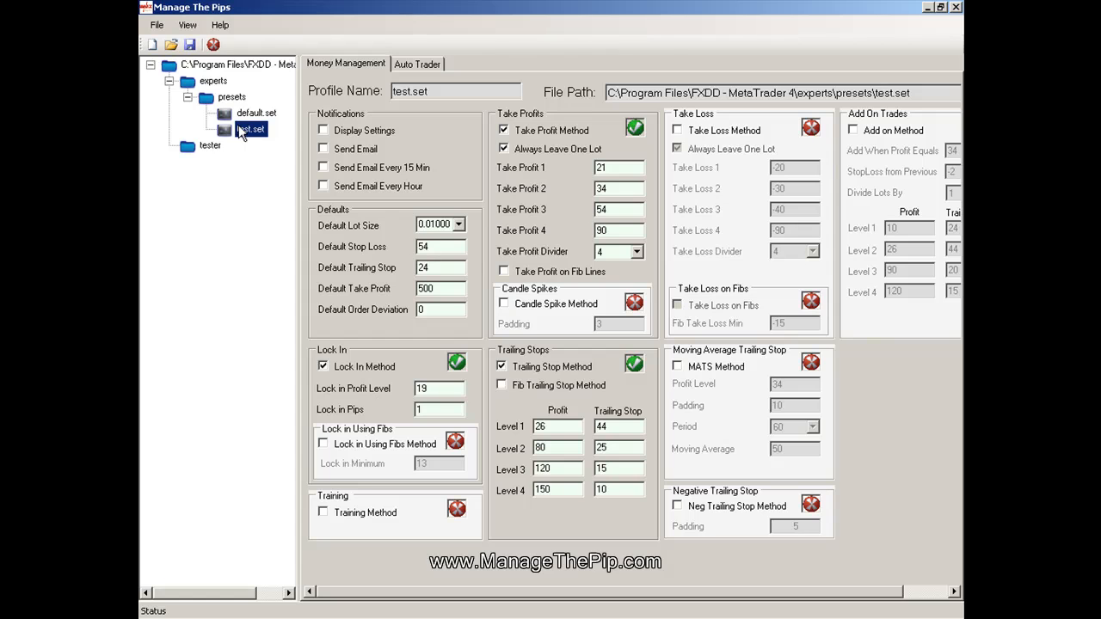
pyautogui.click(250, 117)
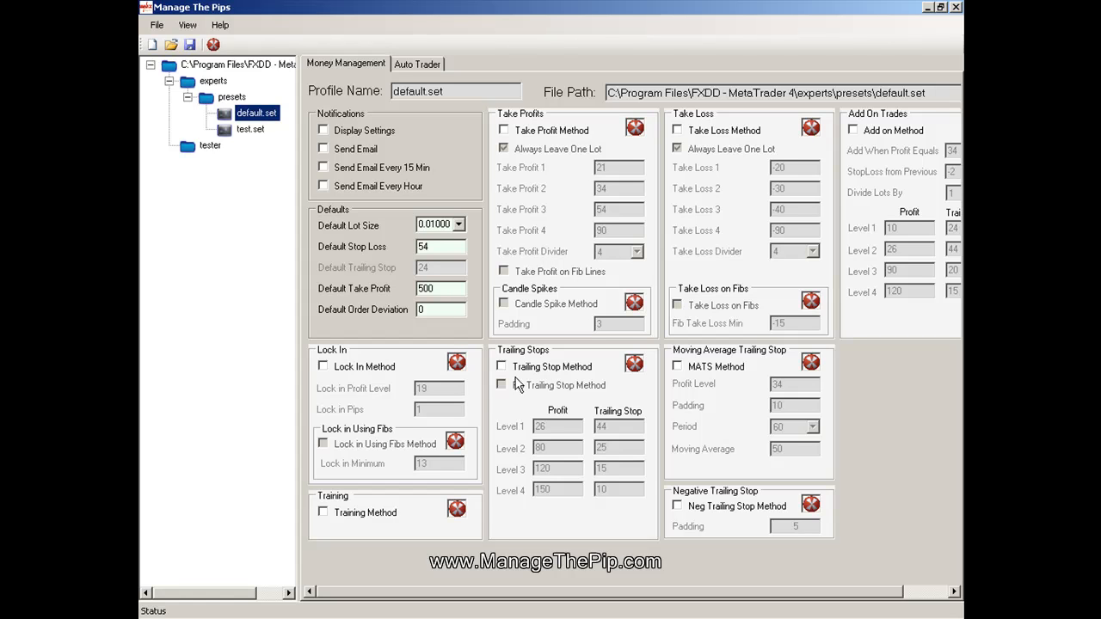
pyautogui.click(246, 131)
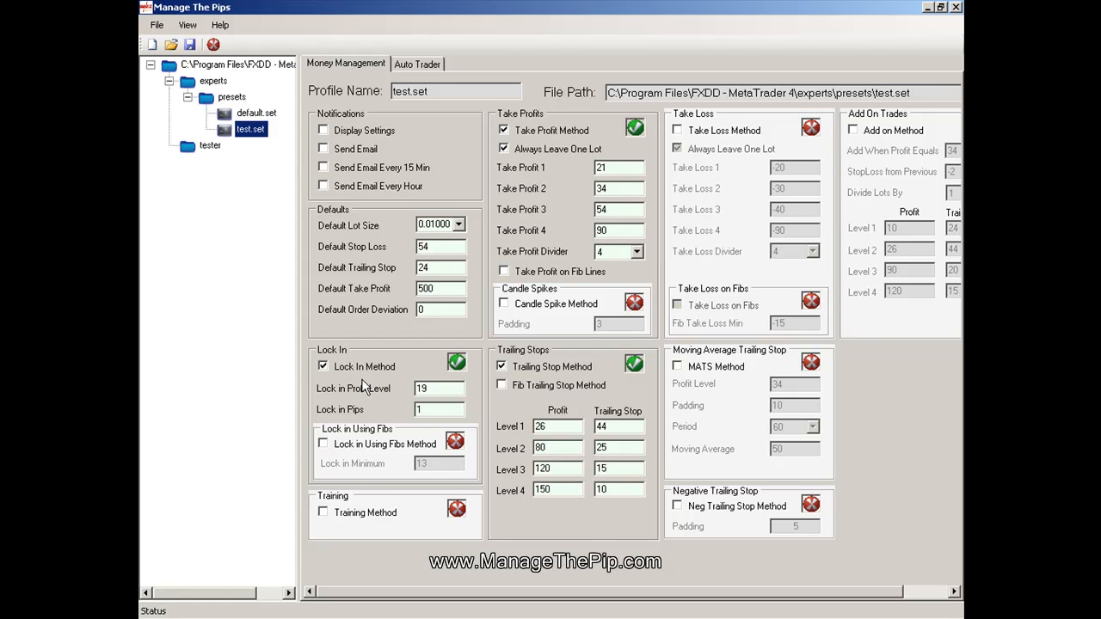
pyautogui.click(232, 98)
pyautogui.click(213, 146)
# Step: Save a copy of the test.set profile as test in the My Documents folder
pyautogui.click(242, 132)
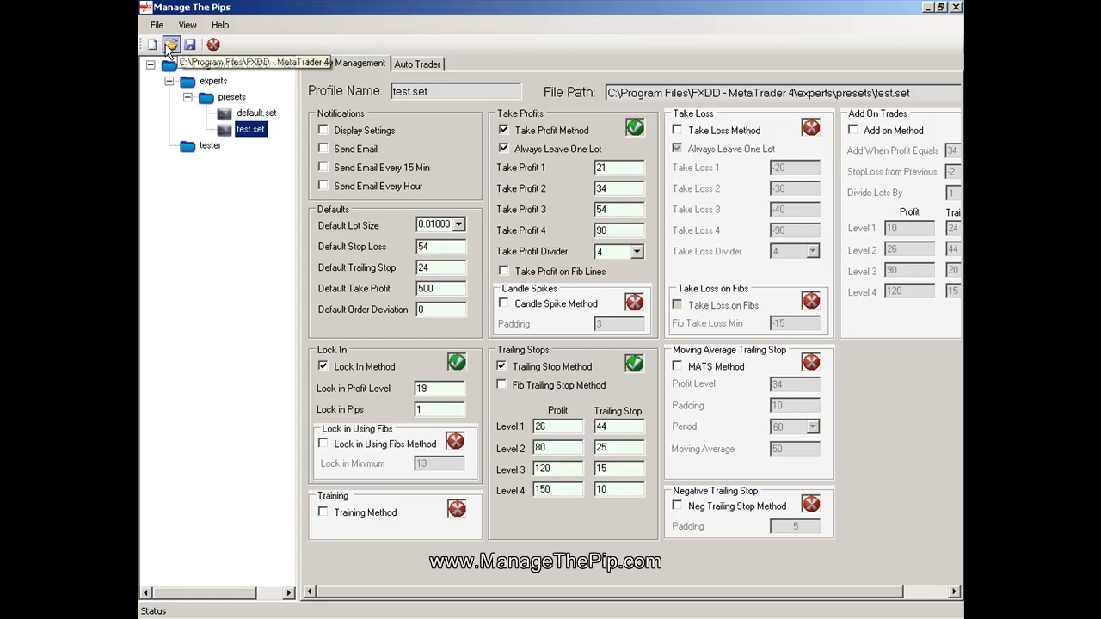
pyautogui.click(157, 25)
pyautogui.click(198, 102)
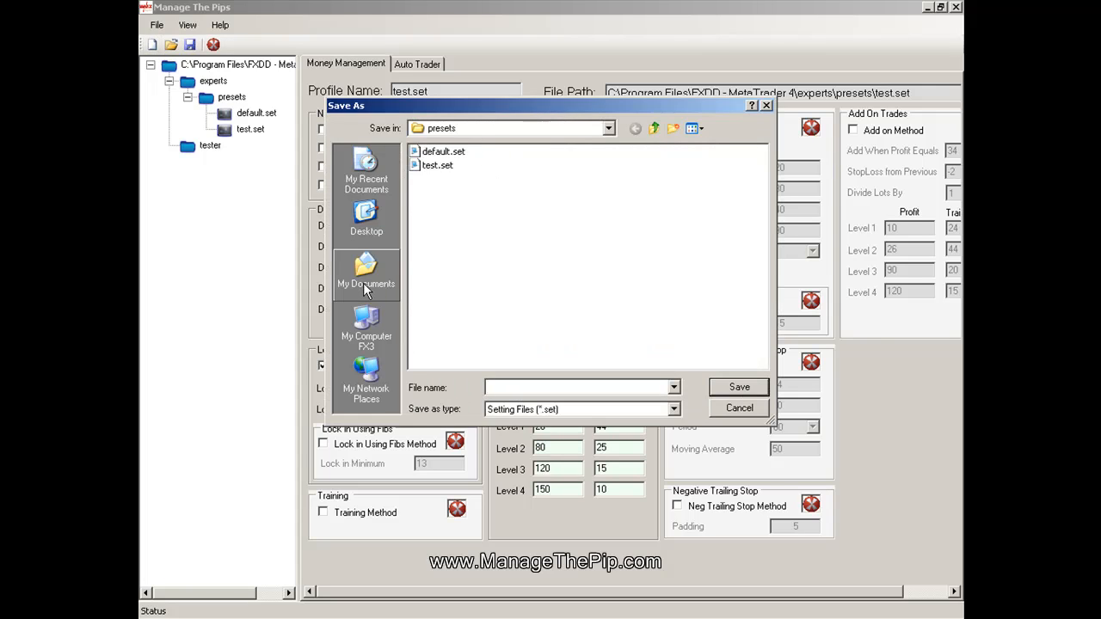
pyautogui.click(370, 280)
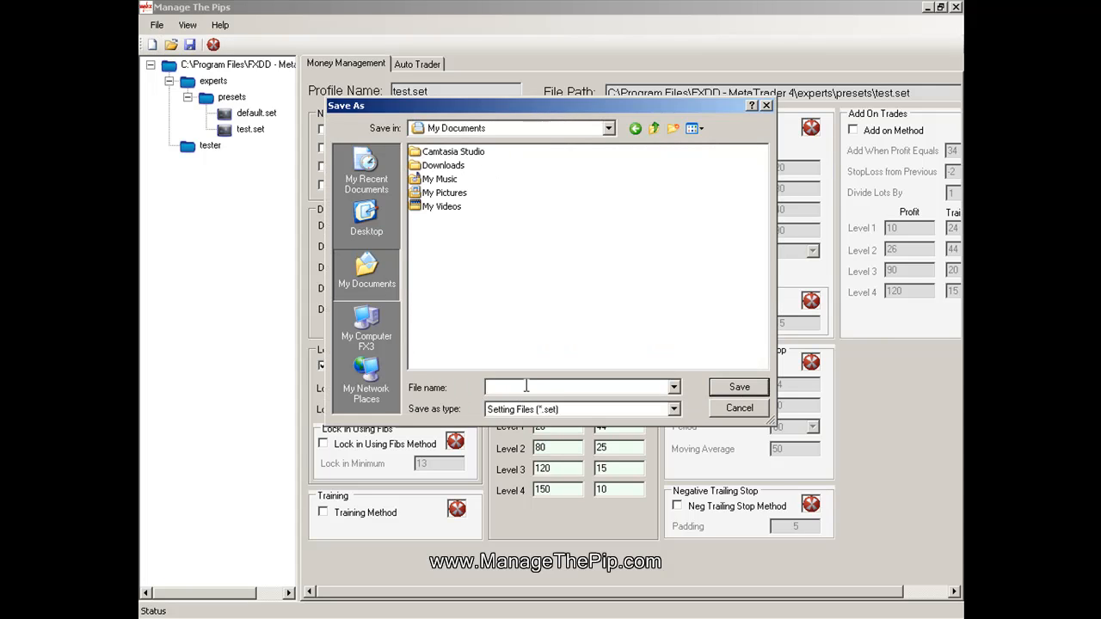
pyautogui.write('tes')
pyautogui.click(736, 404)
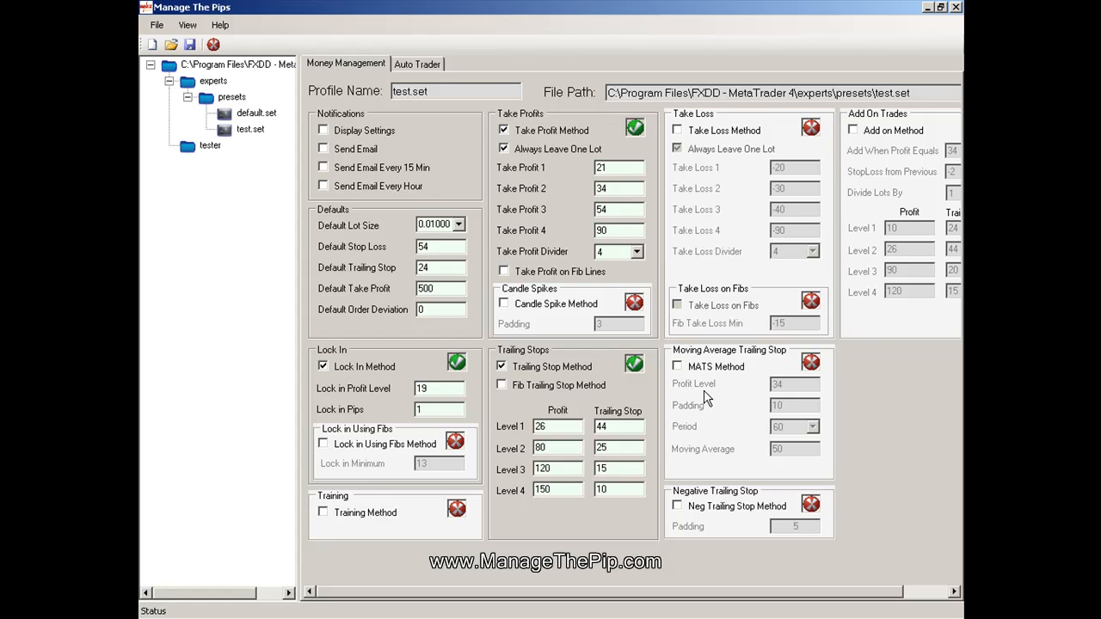
pyautogui.click(228, 100)
pyautogui.click(207, 145)
pyautogui.click(229, 99)
pyautogui.click(210, 146)
# Step: Switch to the default.set profile, open test.set from My Documents and view its Auto Trader settings
pyautogui.click(258, 113)
pyautogui.click(157, 26)
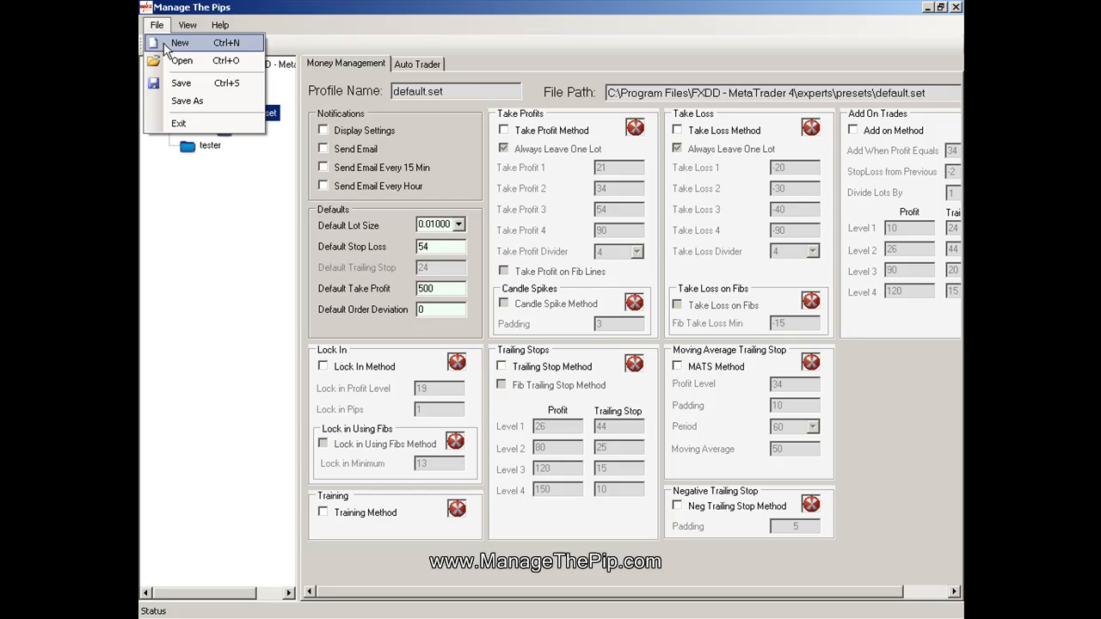
pyautogui.click(174, 60)
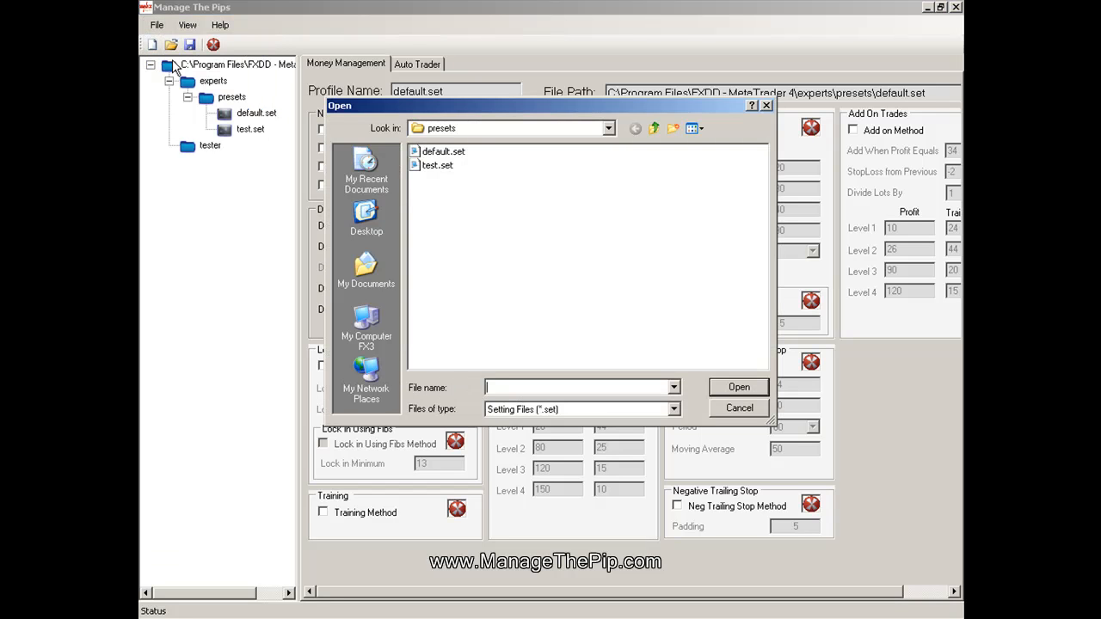
pyautogui.click(365, 265)
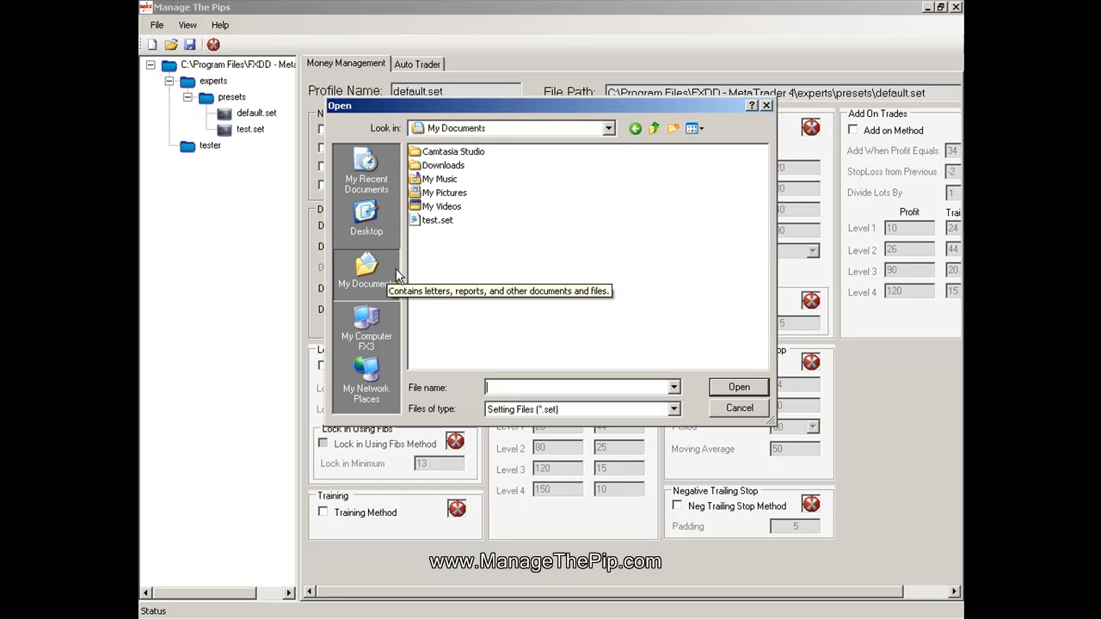
pyautogui.click(431, 223)
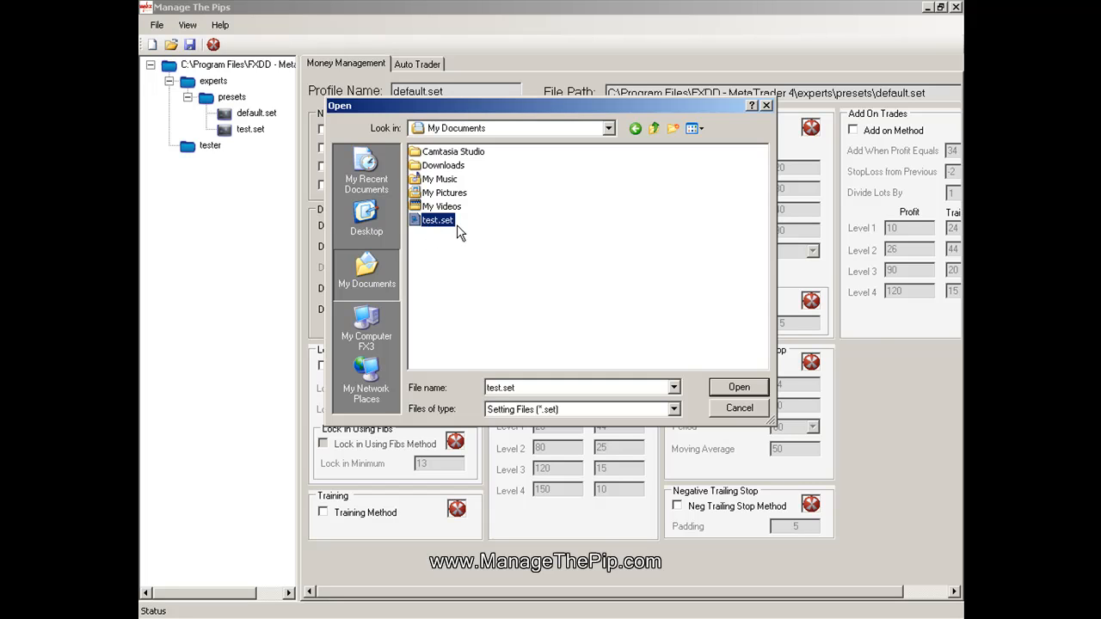
pyautogui.click(735, 389)
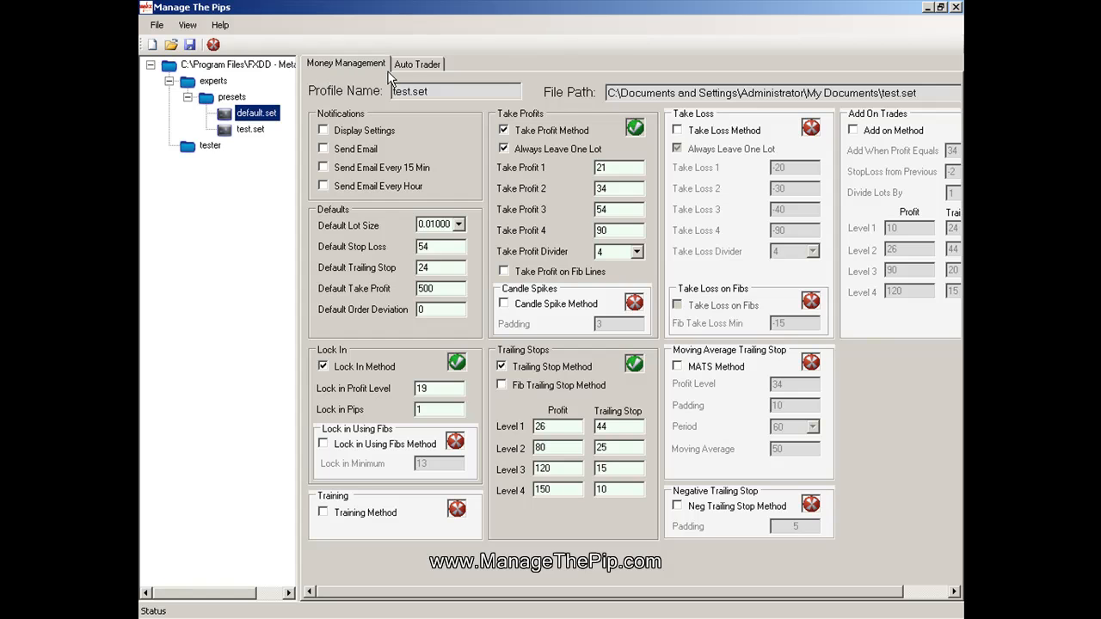
pyautogui.click(412, 65)
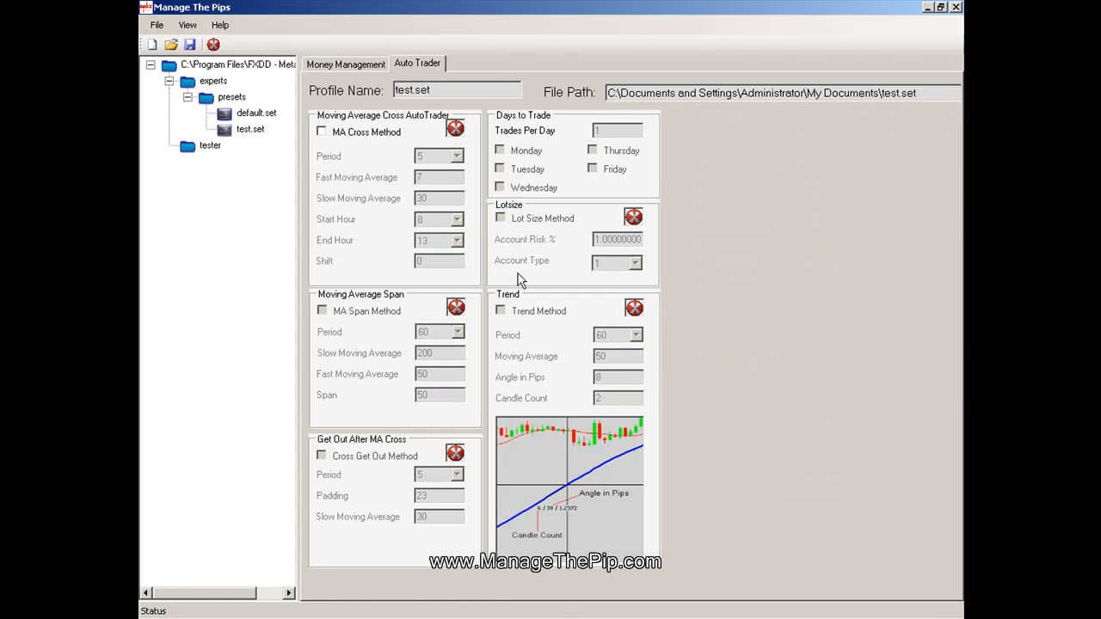
pyautogui.click(342, 62)
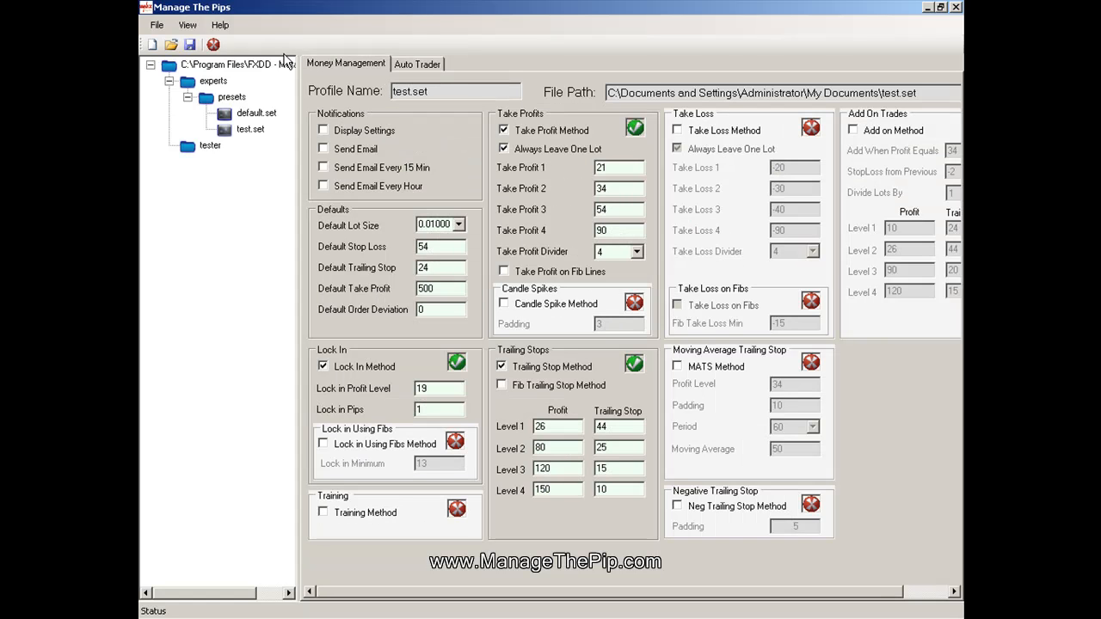
# Step: Delete the test.set profile from the presets folder
pyautogui.click(249, 130)
pyautogui.rightClick(240, 134)
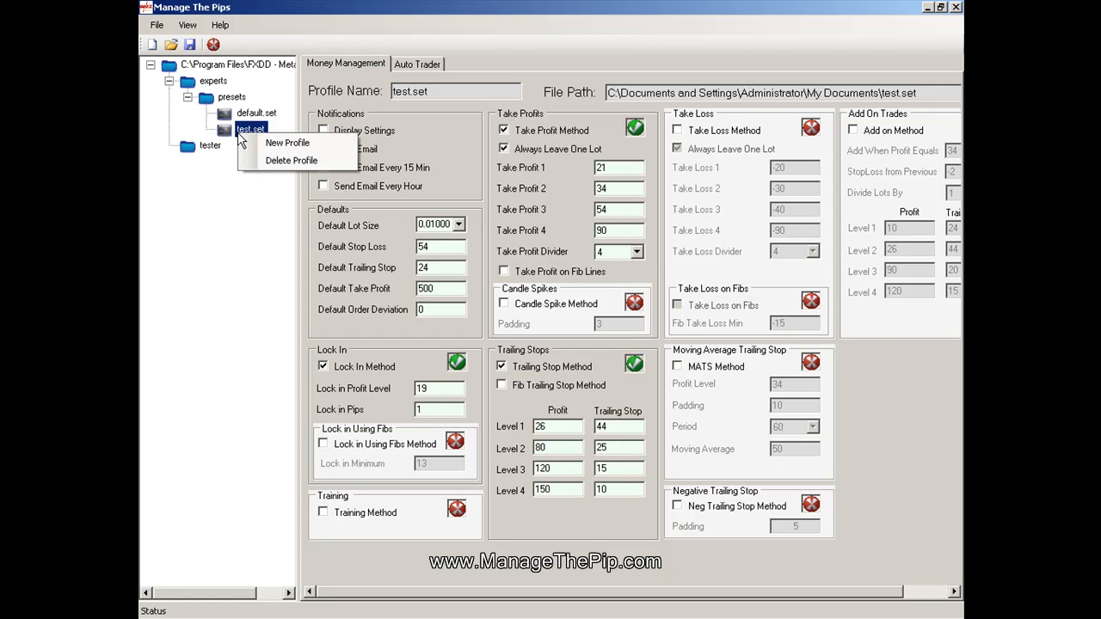
pyautogui.click(286, 164)
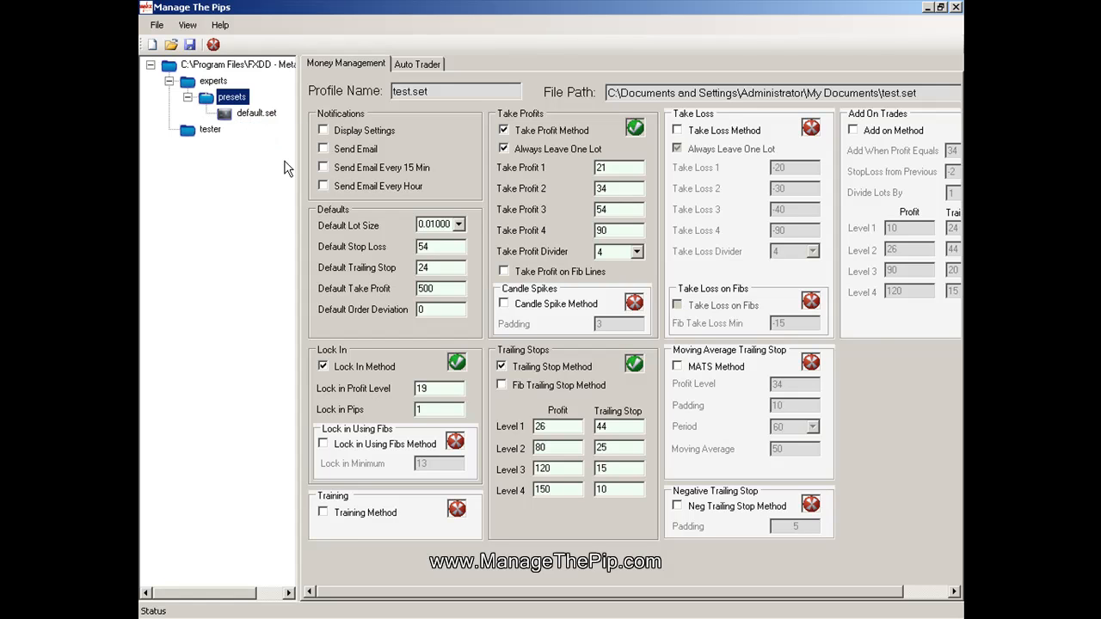
# Step: Create a new profile named test in the presets folder, save it and select test.set in the folder tree
pyautogui.rightClick(234, 105)
pyautogui.click(267, 110)
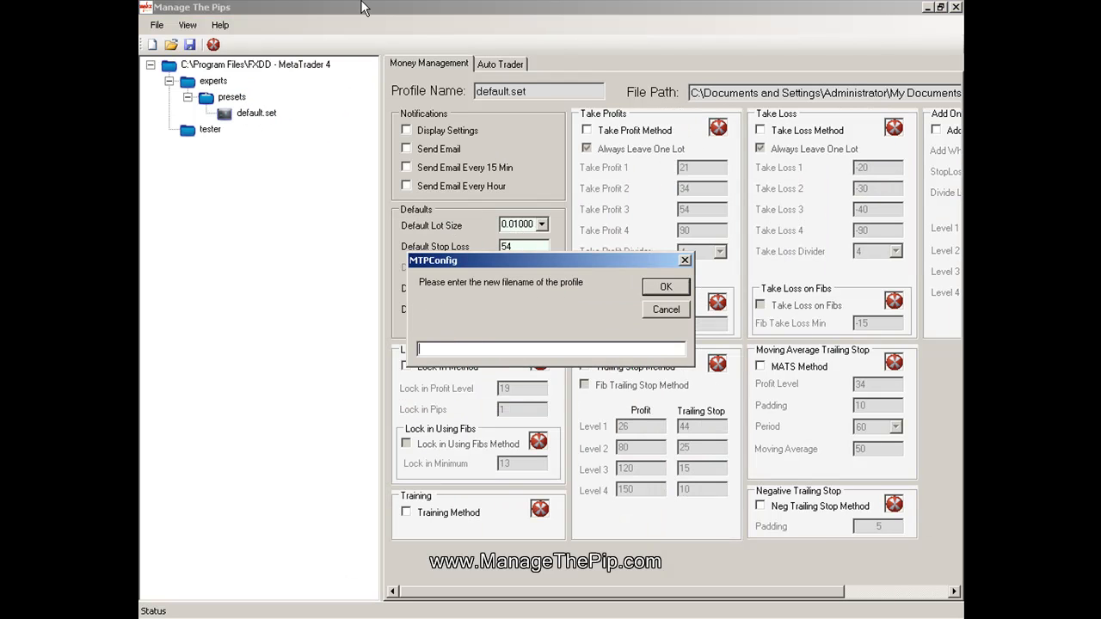
pyautogui.write('tes')
pyautogui.click(657, 288)
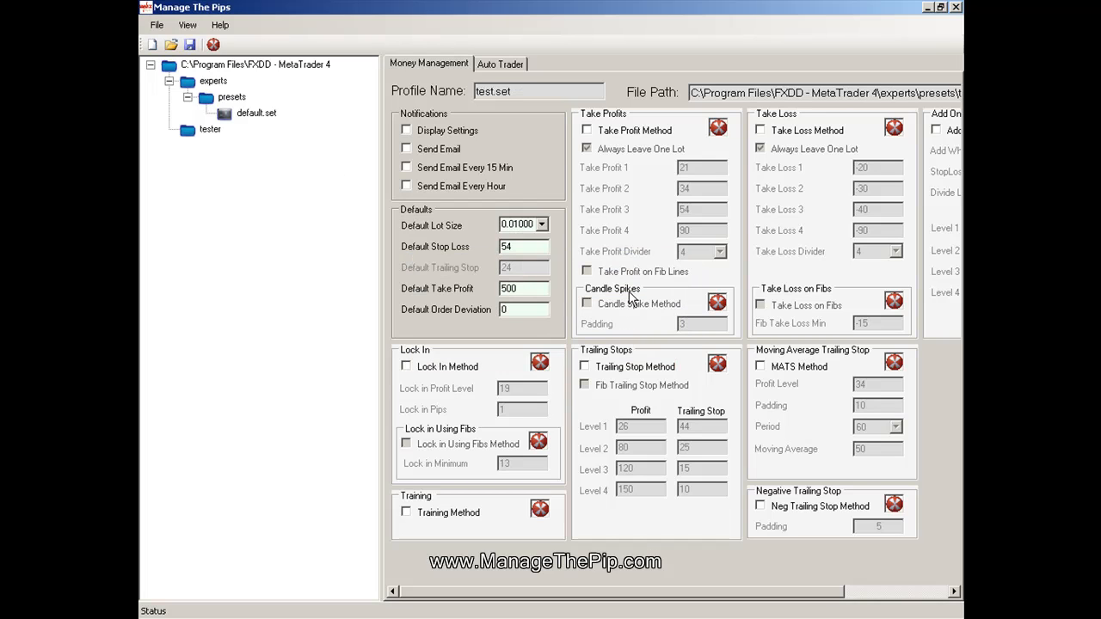
pyautogui.click(191, 47)
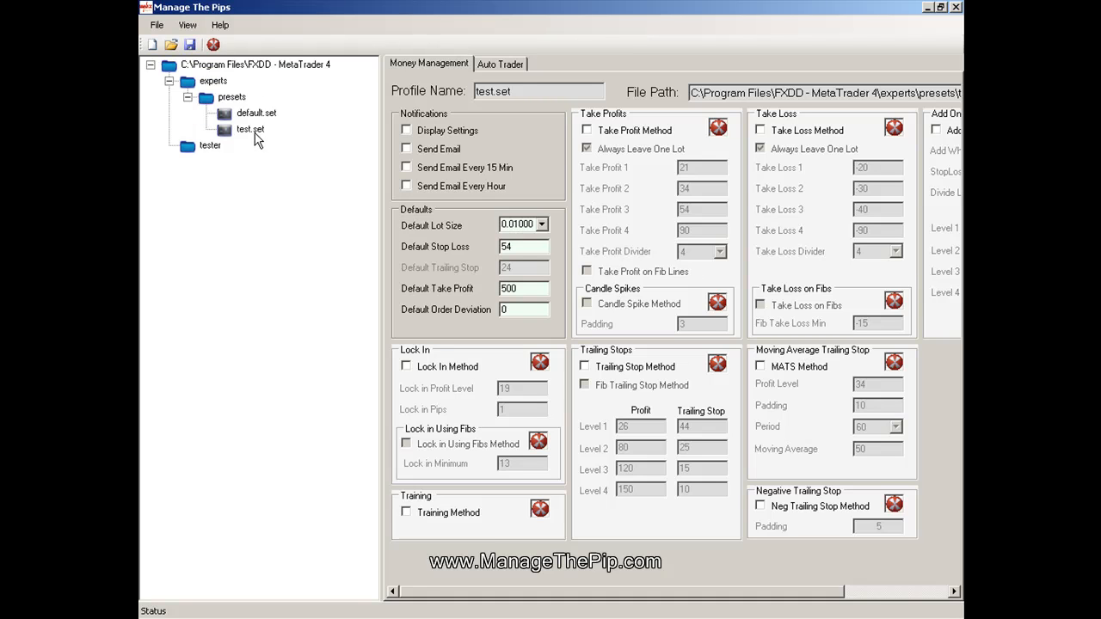
pyautogui.click(251, 131)
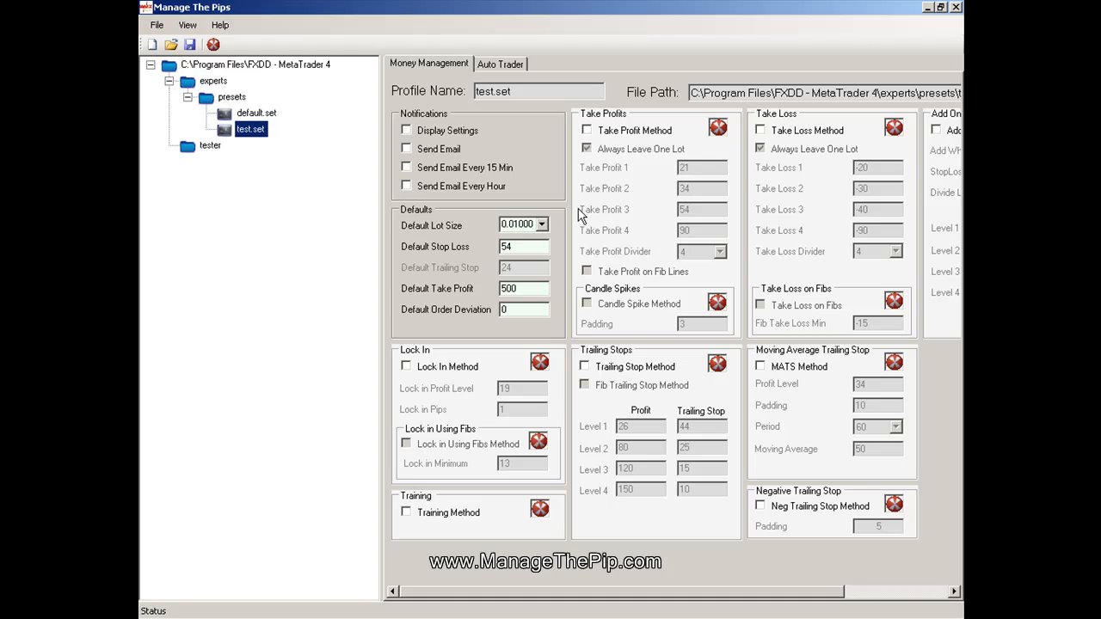
# Step: Enable the Take Profit, Lock In and Trailing Stop methods in the test.set profile and save it
pyautogui.click(593, 134)
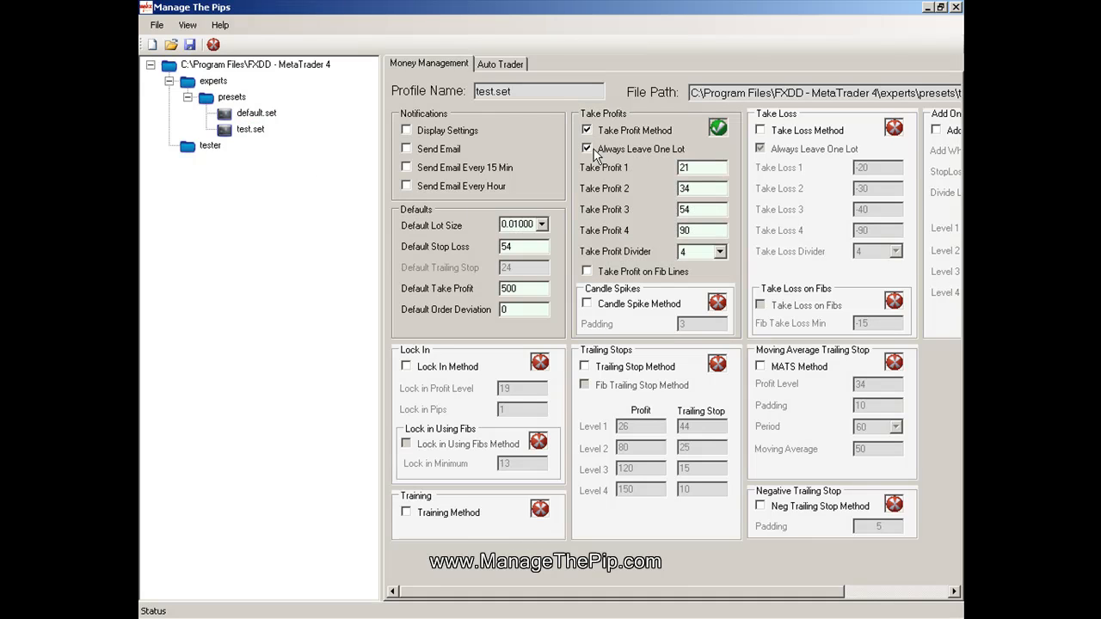
pyautogui.click(427, 368)
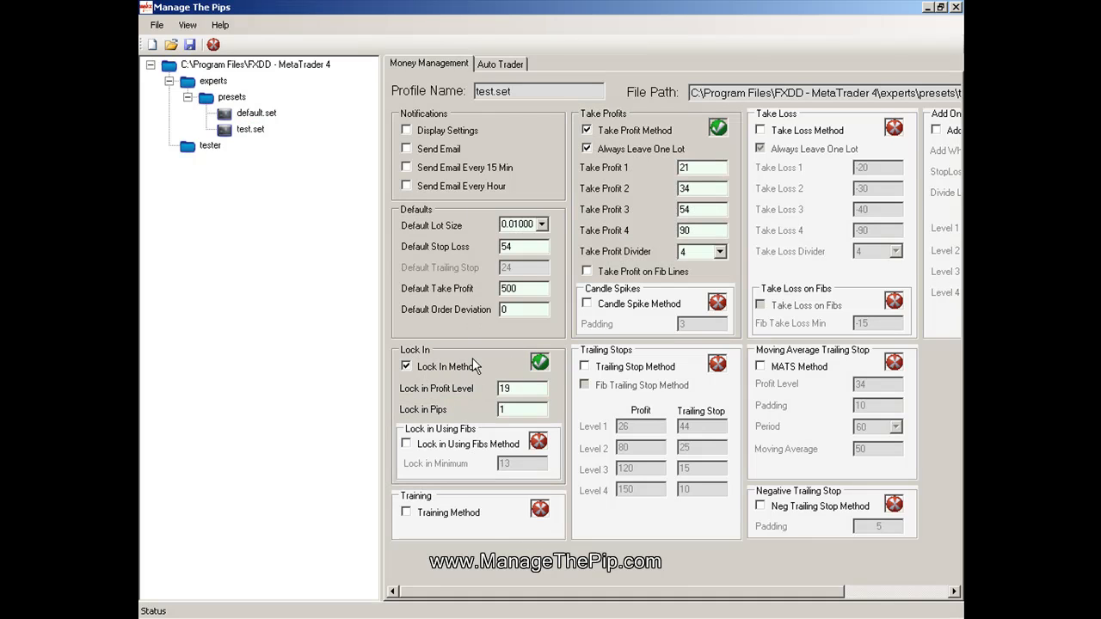
pyautogui.click(594, 368)
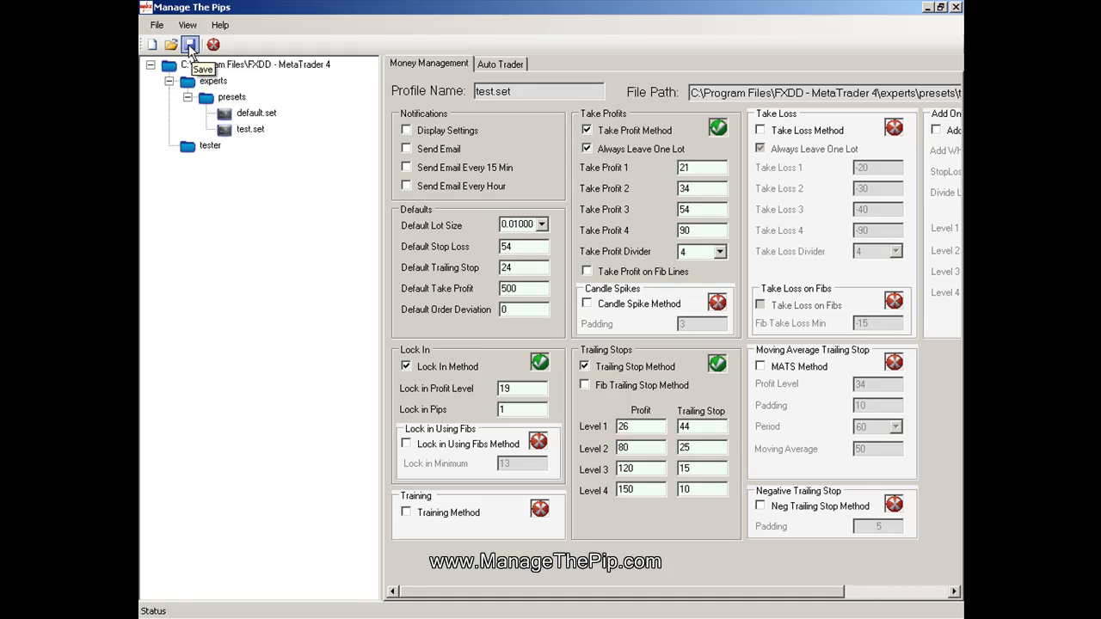
# Step: Exit the configuration tool to MetaTrader and load test.set from the presets folder into the inputs of ManageThePip_V4.5
pyautogui.click(157, 25)
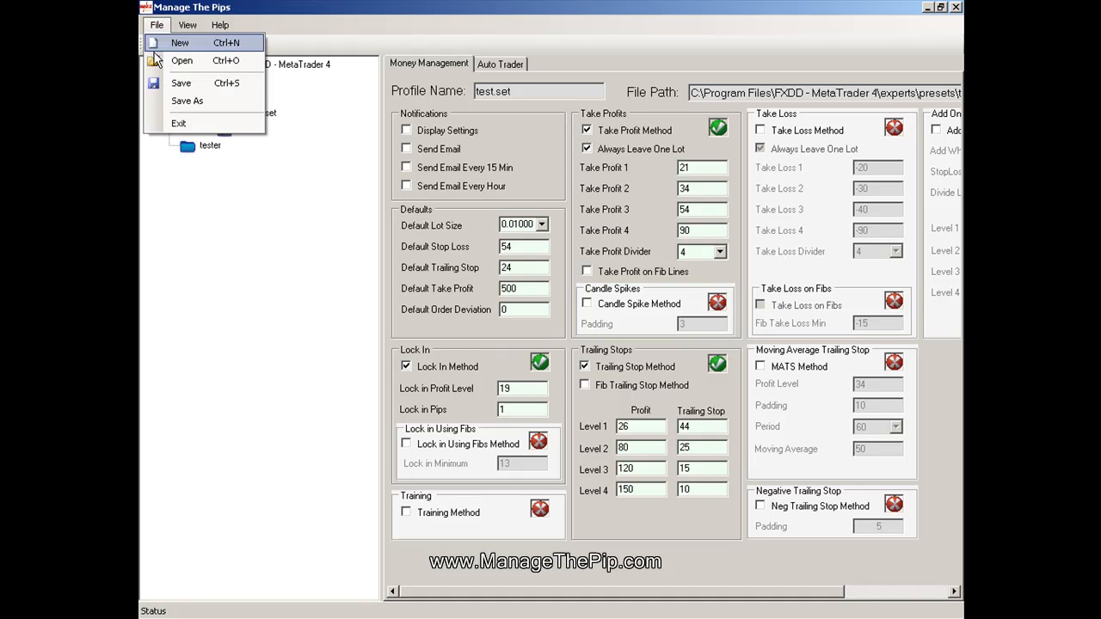
pyautogui.click(170, 125)
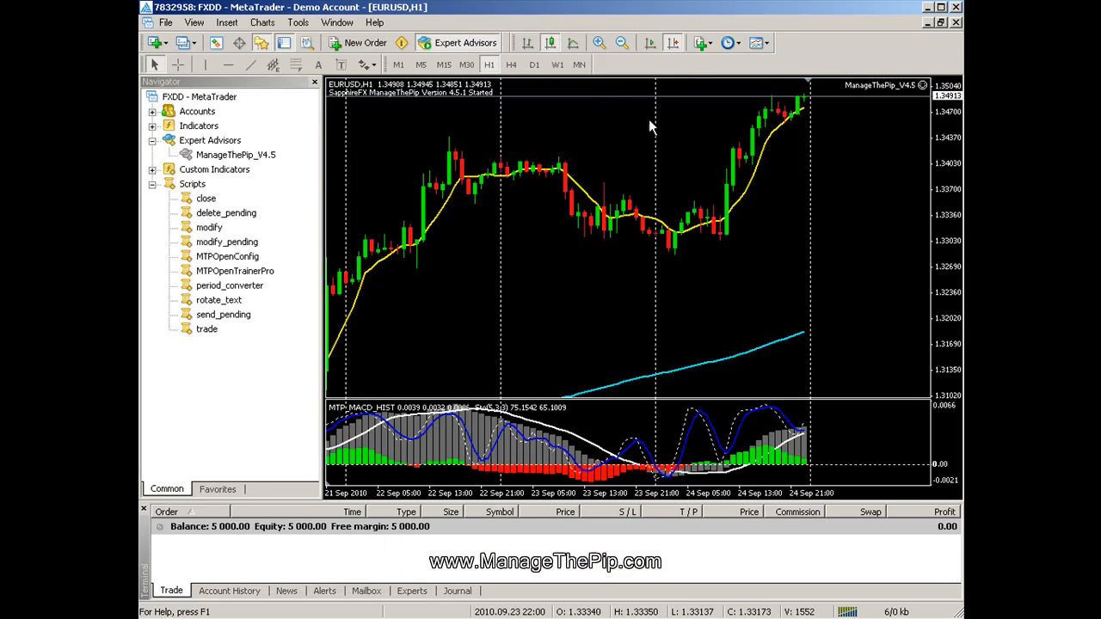
pyautogui.doubleClick(923, 87)
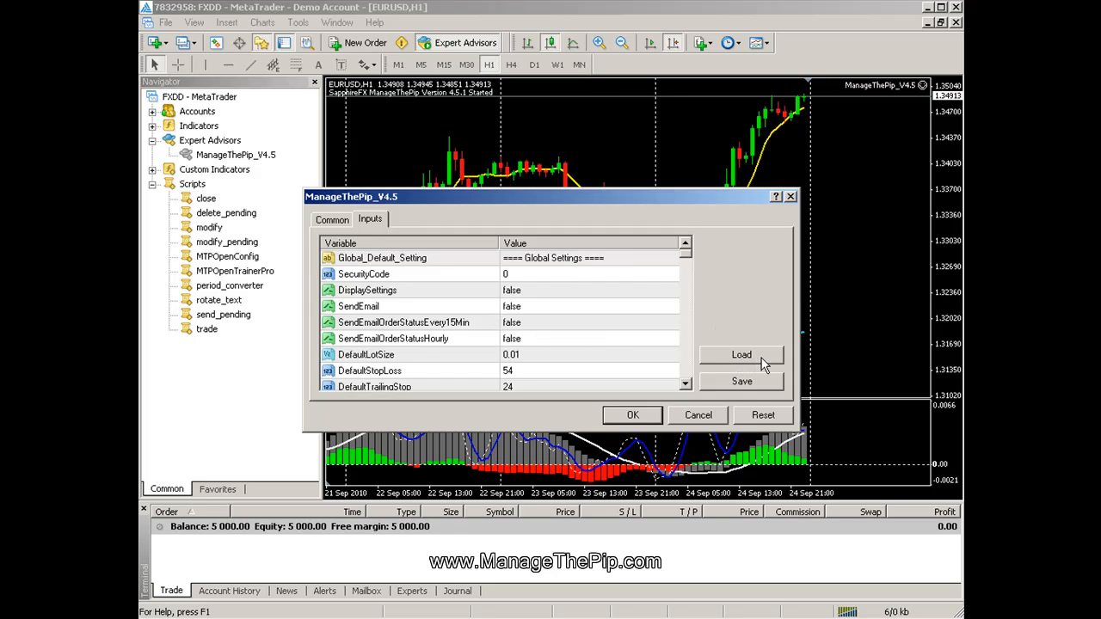
pyautogui.click(738, 360)
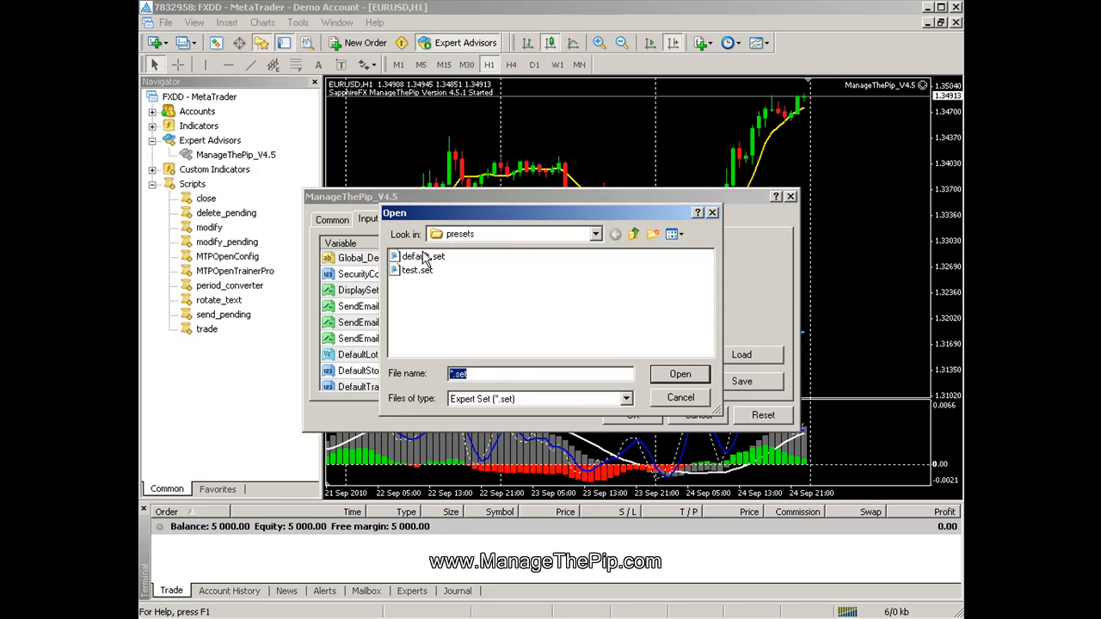
pyautogui.click(410, 274)
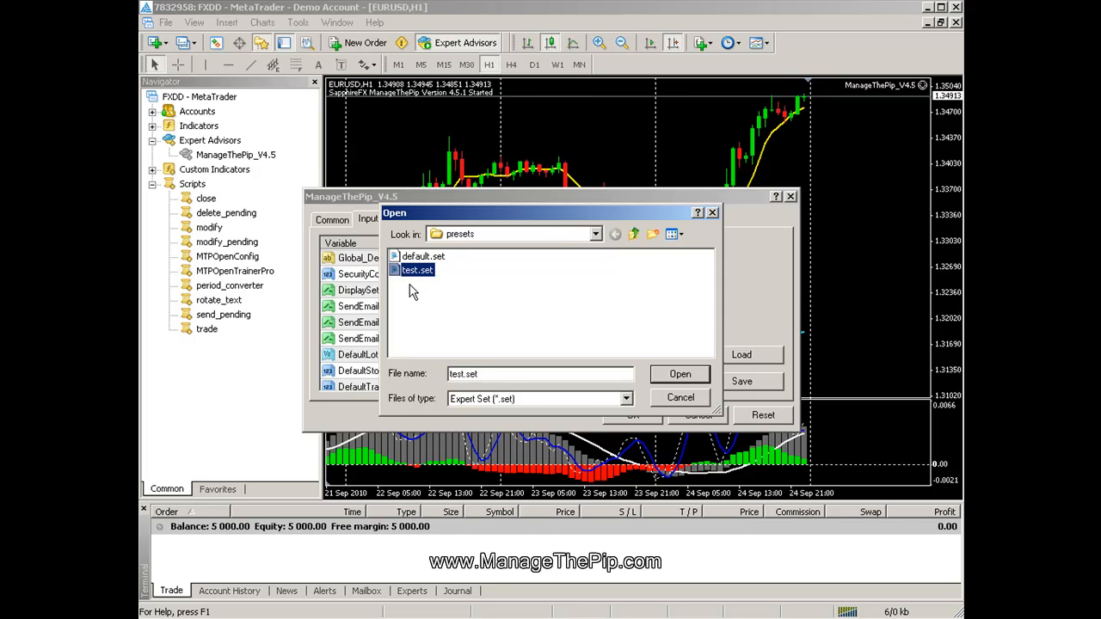
pyautogui.click(680, 374)
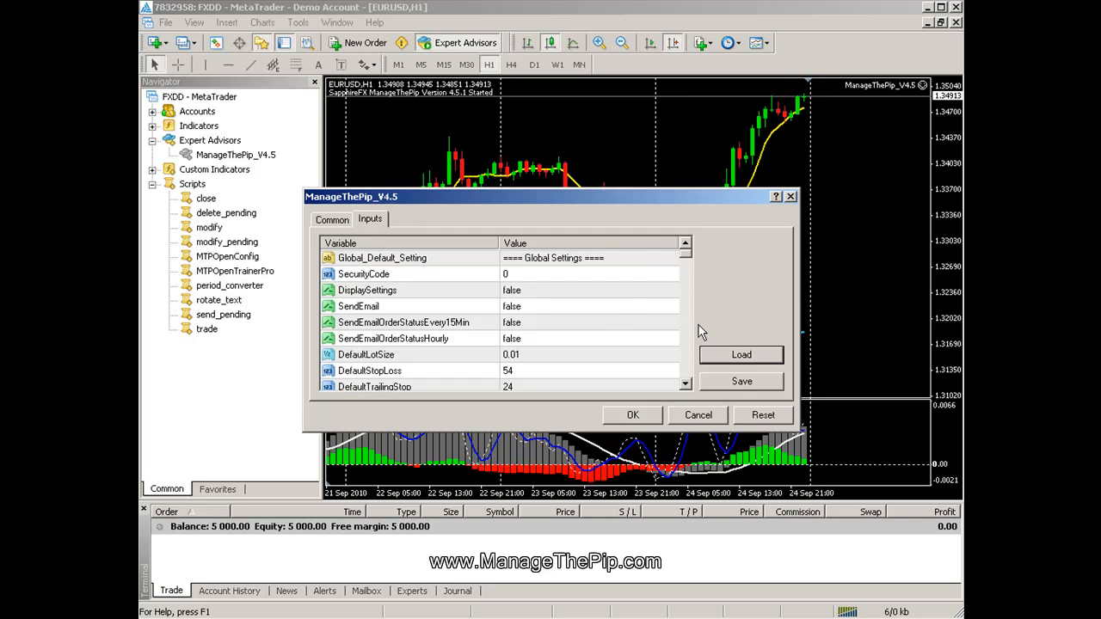
# Step: Review the Lock In and Take Profit values among the loaded inputs and apply the settings to the expert advisor
pyautogui.click(686, 387)
pyautogui.doubleClick(686, 387)
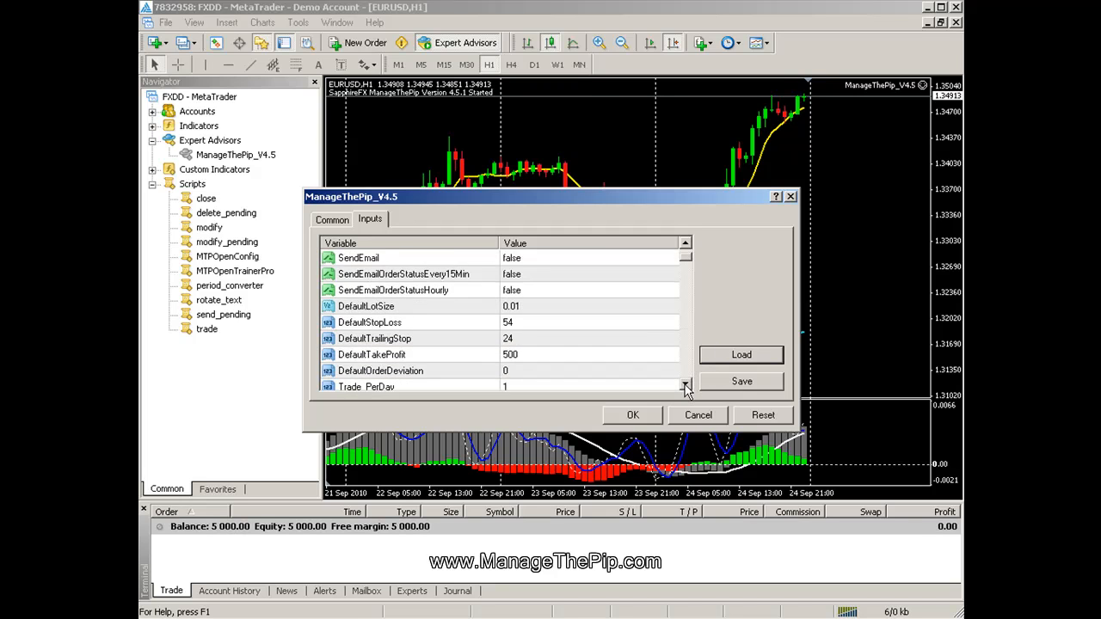
pyautogui.tripleClick(685, 386)
pyautogui.doubleClick(686, 386)
pyautogui.click(686, 387)
pyautogui.tripleClick(686, 386)
pyautogui.doubleClick(685, 386)
pyautogui.tripleClick(685, 386)
pyautogui.doubleClick(685, 387)
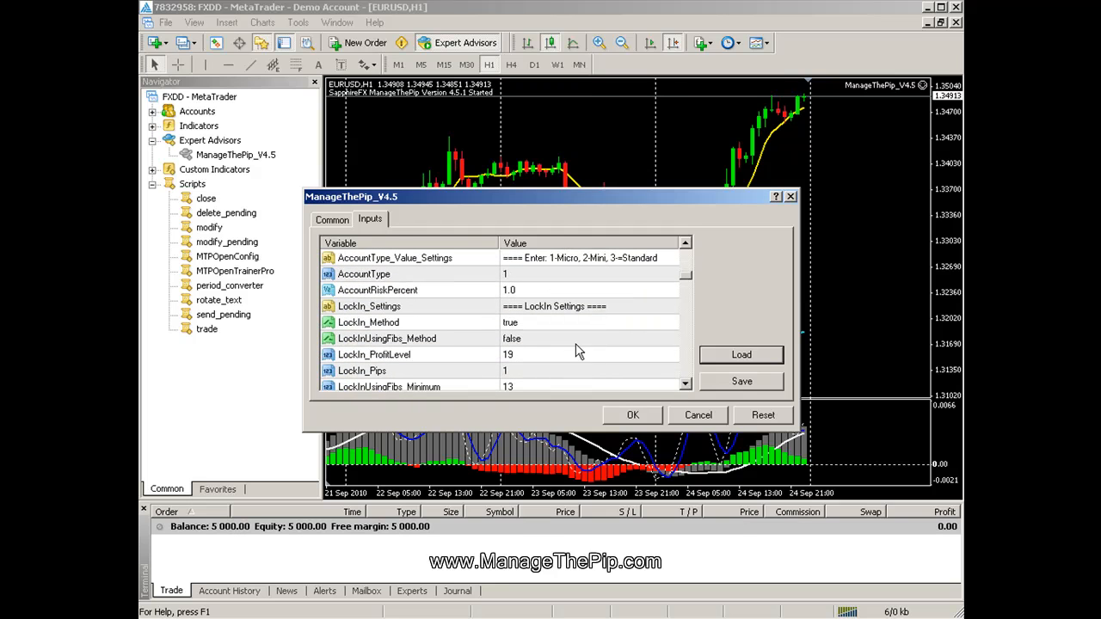
pyautogui.click(458, 327)
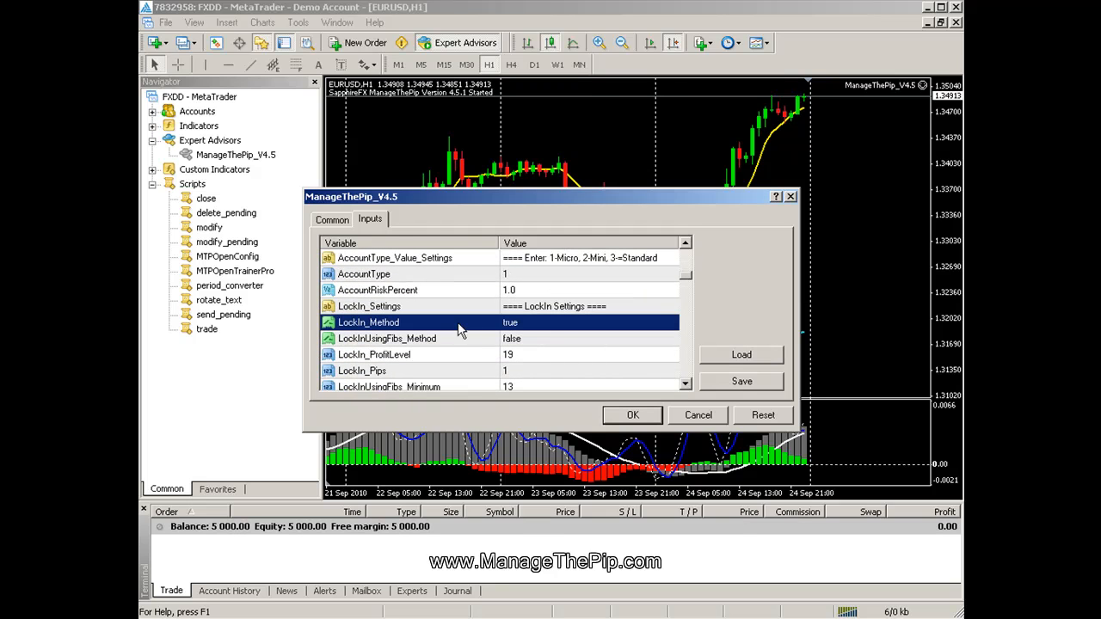
pyautogui.doubleClick(685, 386)
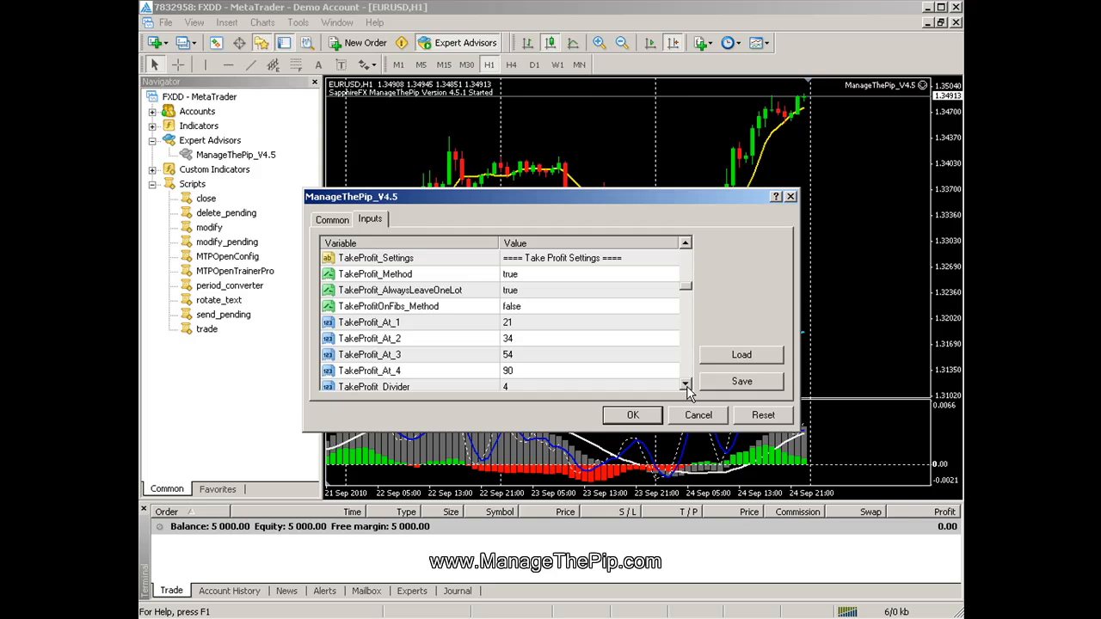
pyautogui.click(633, 415)
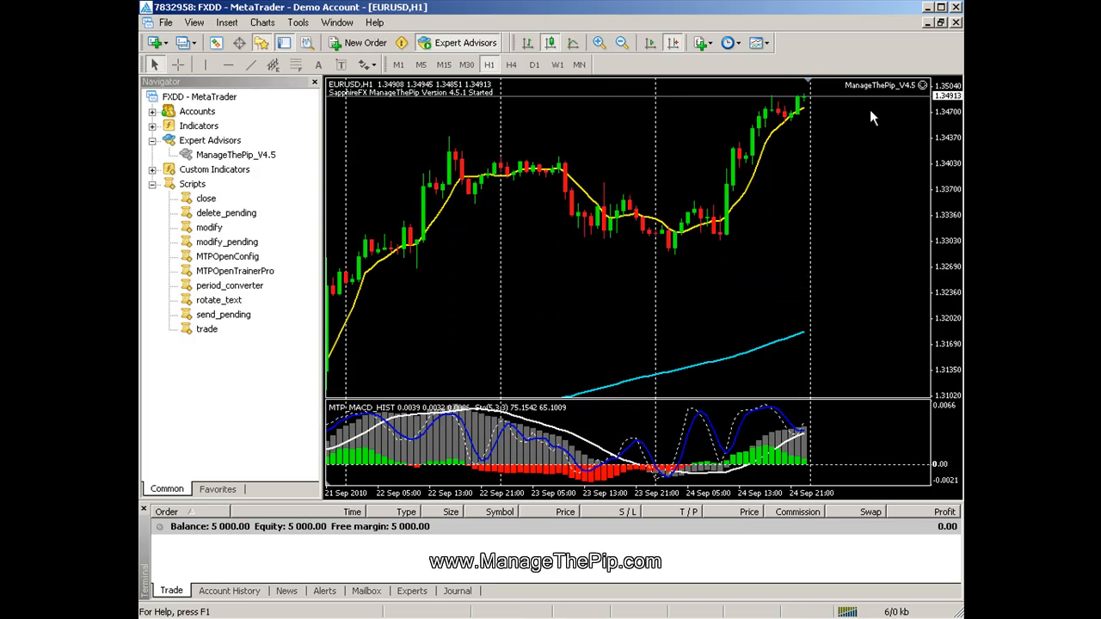
# Step: Reopen the ManageThePip_V4.5 inputs on the chart and check the Lock In, Take Profit and Trailing Stop method values
pyautogui.click(922, 87)
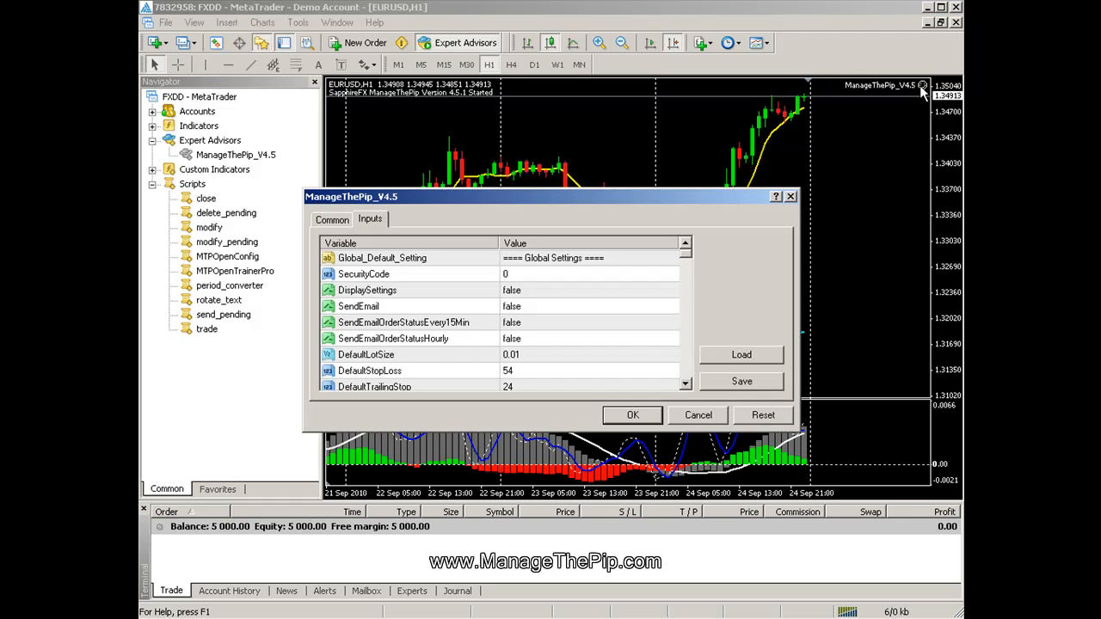
pyautogui.click(685, 384)
pyautogui.click(685, 384)
pyautogui.scroll(-4, 685, 388)
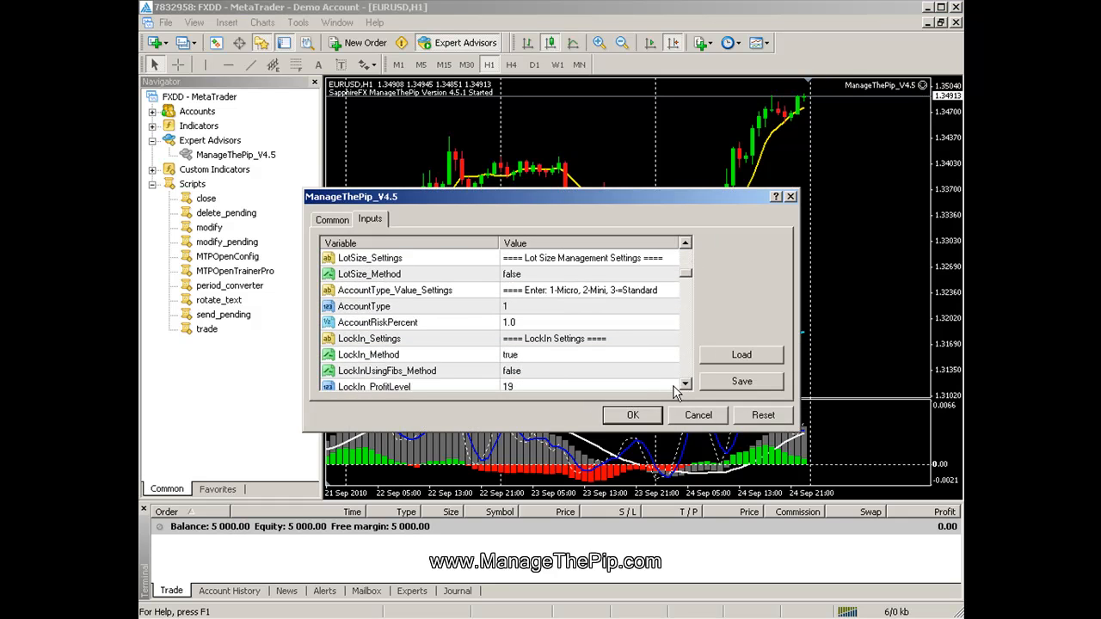
pyautogui.scroll(-4, 686, 388)
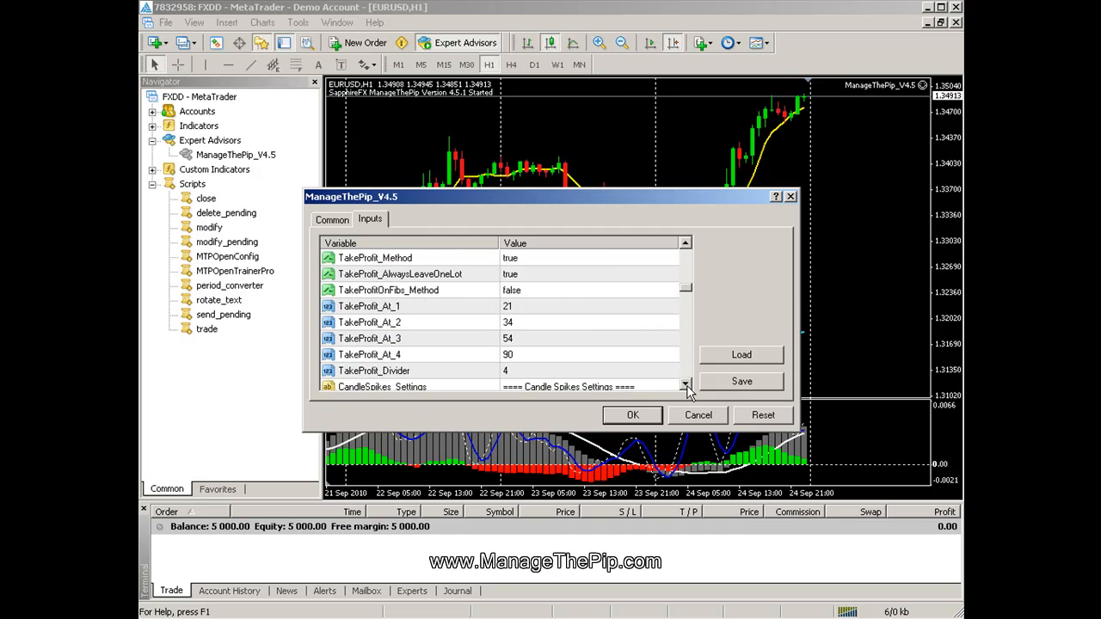
pyautogui.click(457, 259)
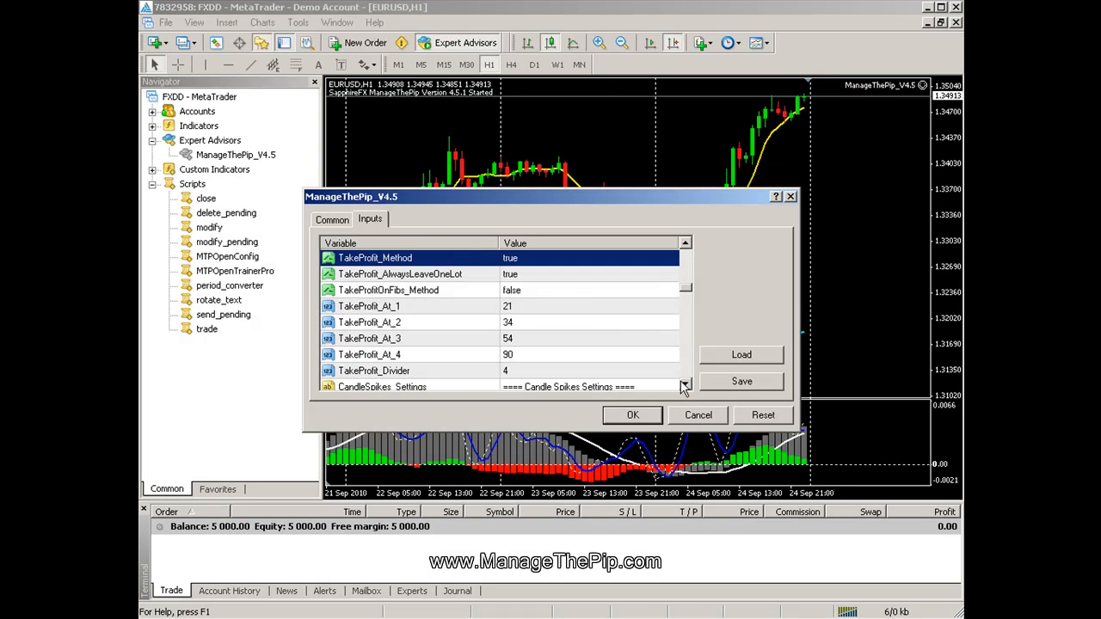
pyautogui.scroll(-4, 686, 387)
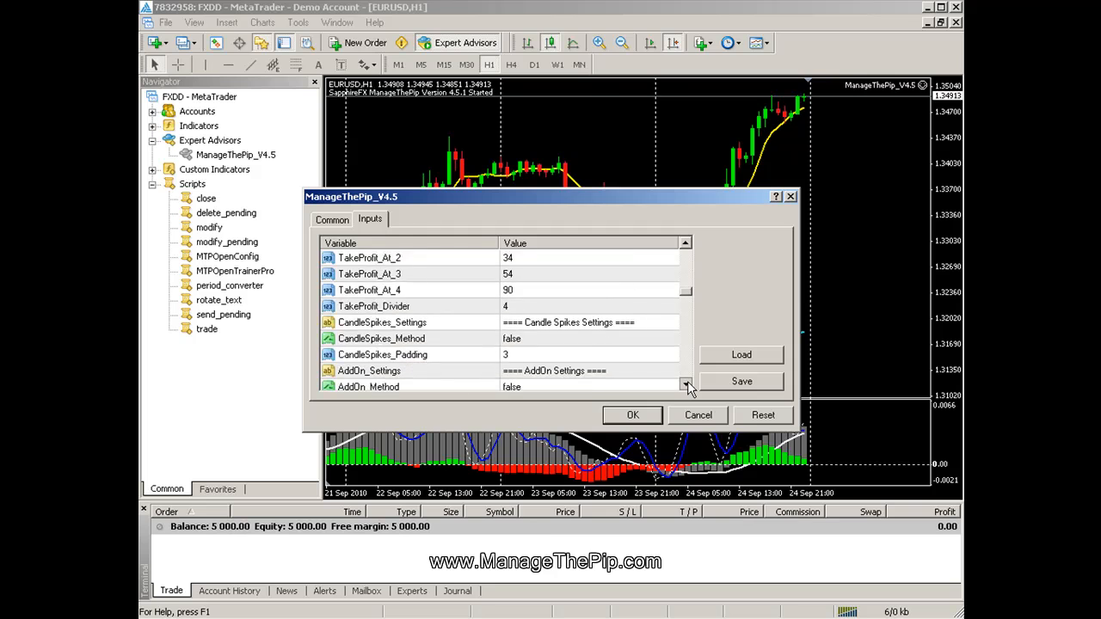
pyautogui.scroll(-4, 685, 387)
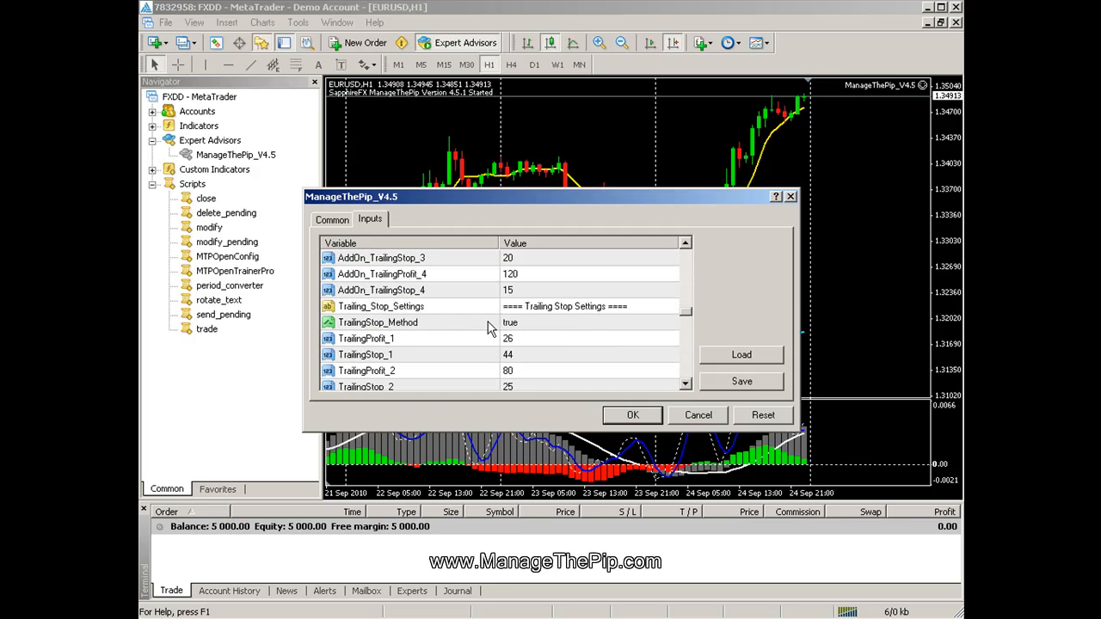
pyautogui.click(482, 325)
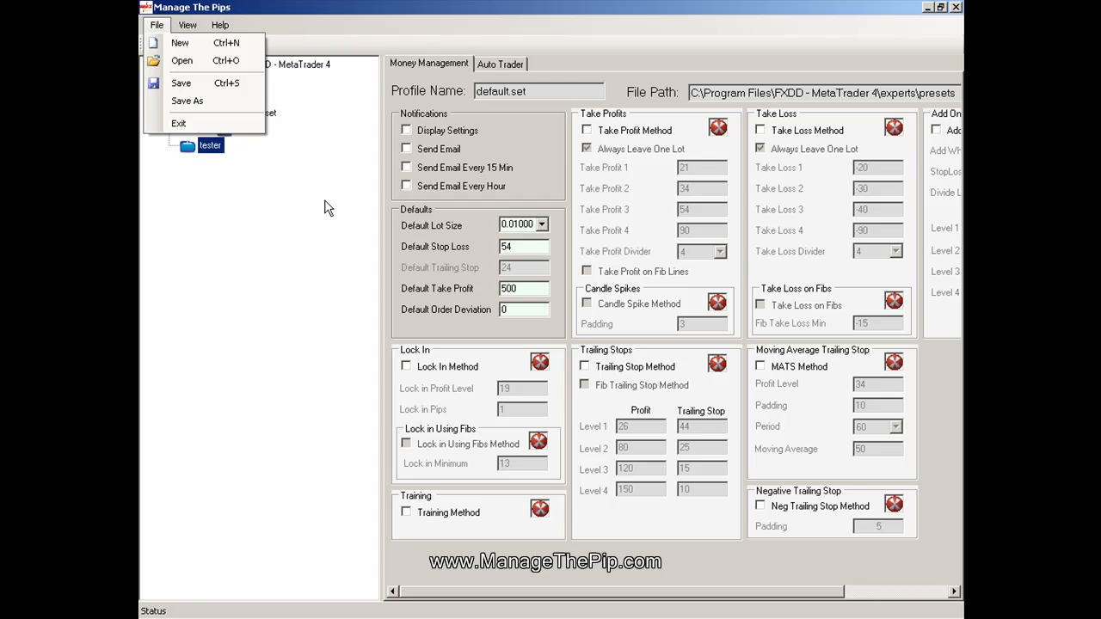
# Step: Exit the Manage The Pips configuration tool and return to the MetaTrader chart
pyautogui.click(195, 126)
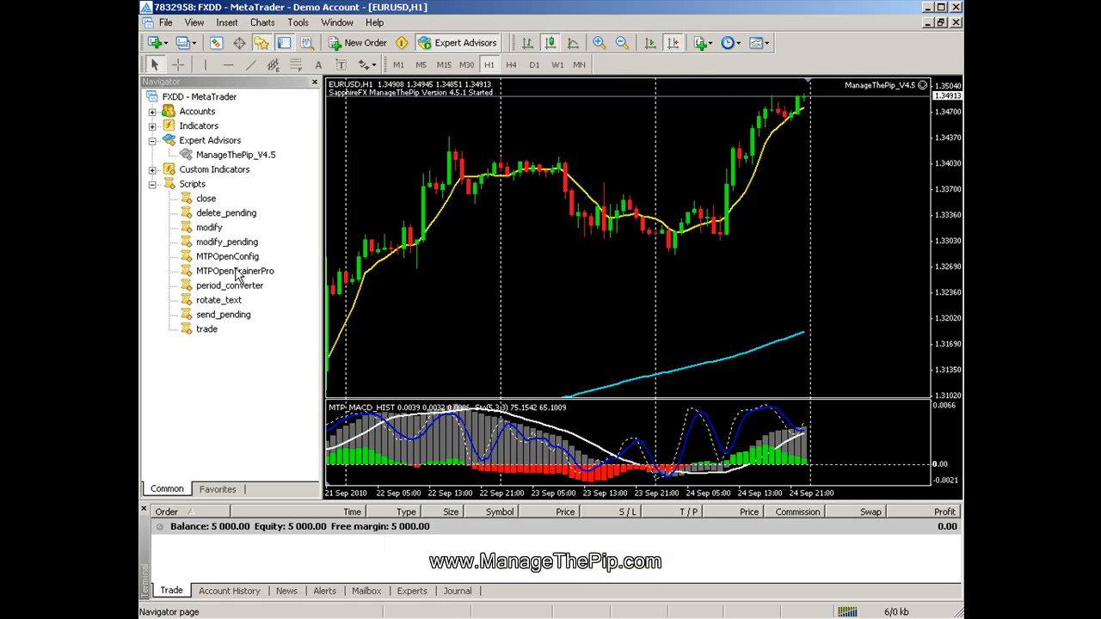